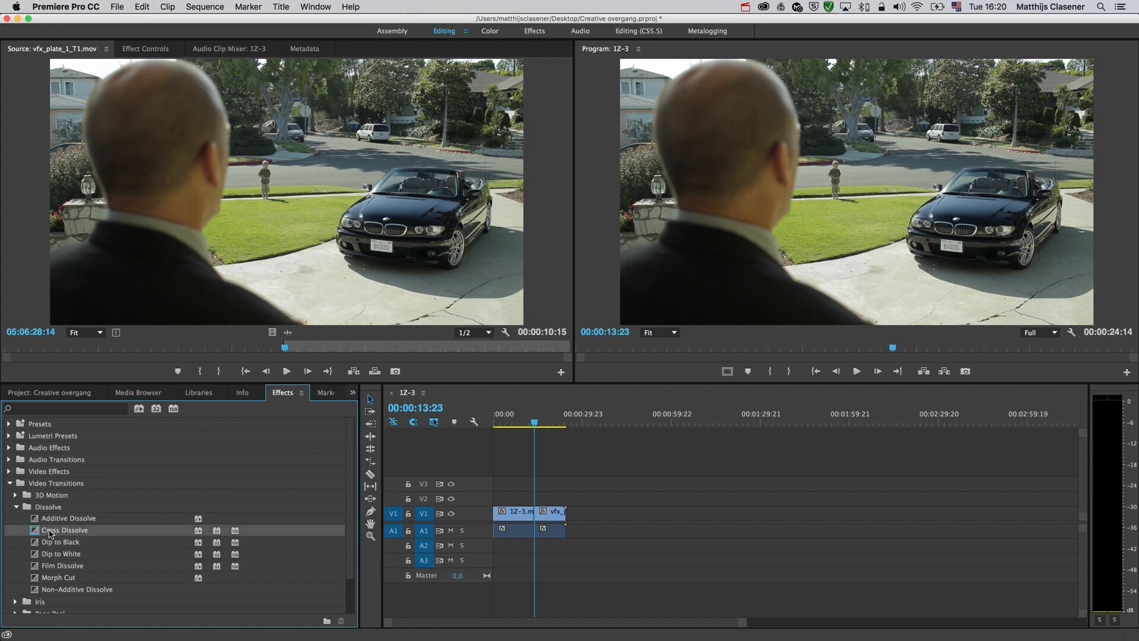
- Try a Cross Dissolve on the cut between the two clips, check the blend, and undo the transition
left_click_drag(50, 533, 533, 519)
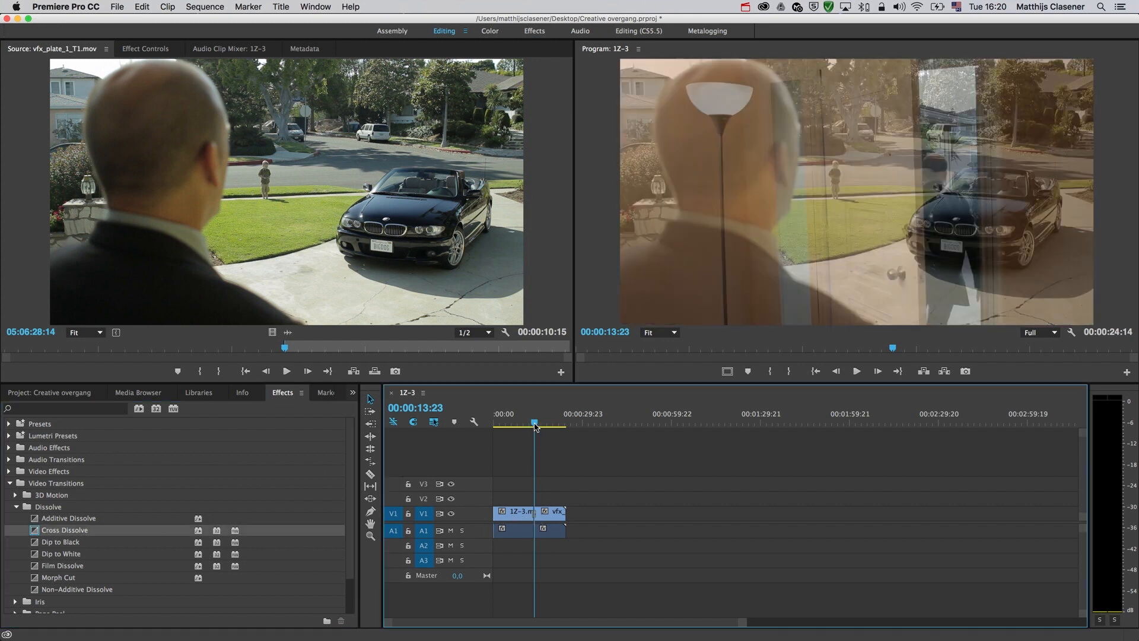
left_click(530, 424)
left_click_drag(531, 426, 536, 425)
key("super+z")
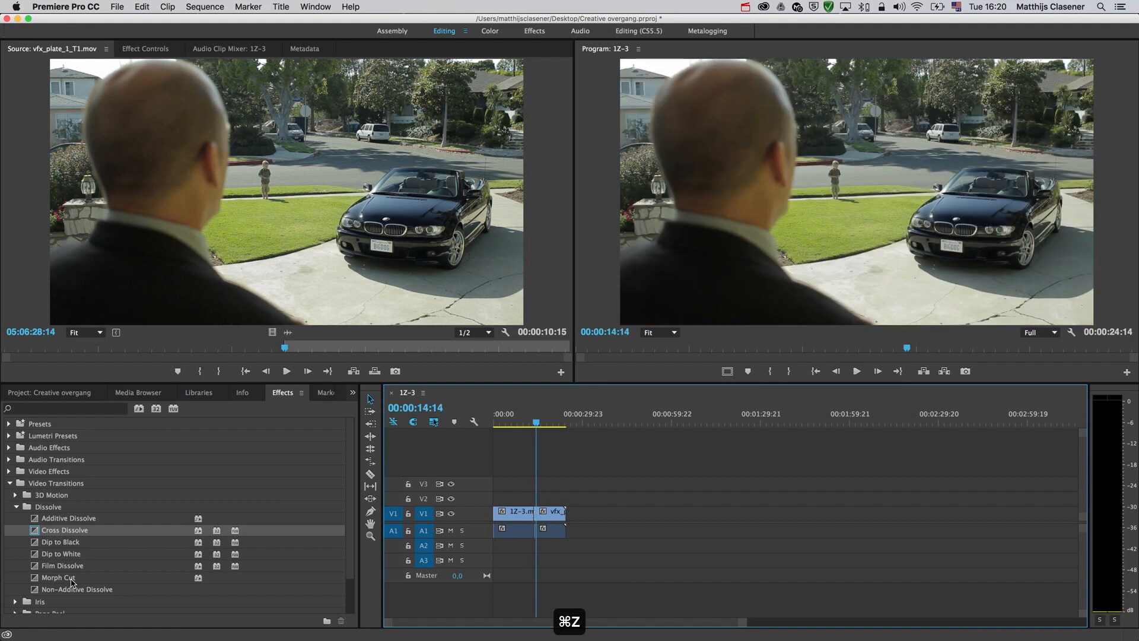
- Try the Page Peel transition on the cut between the two clips and play it back
scroll(71, 584, "down", 3)
left_click(15, 573)
left_click_drag(37, 588, 532, 519)
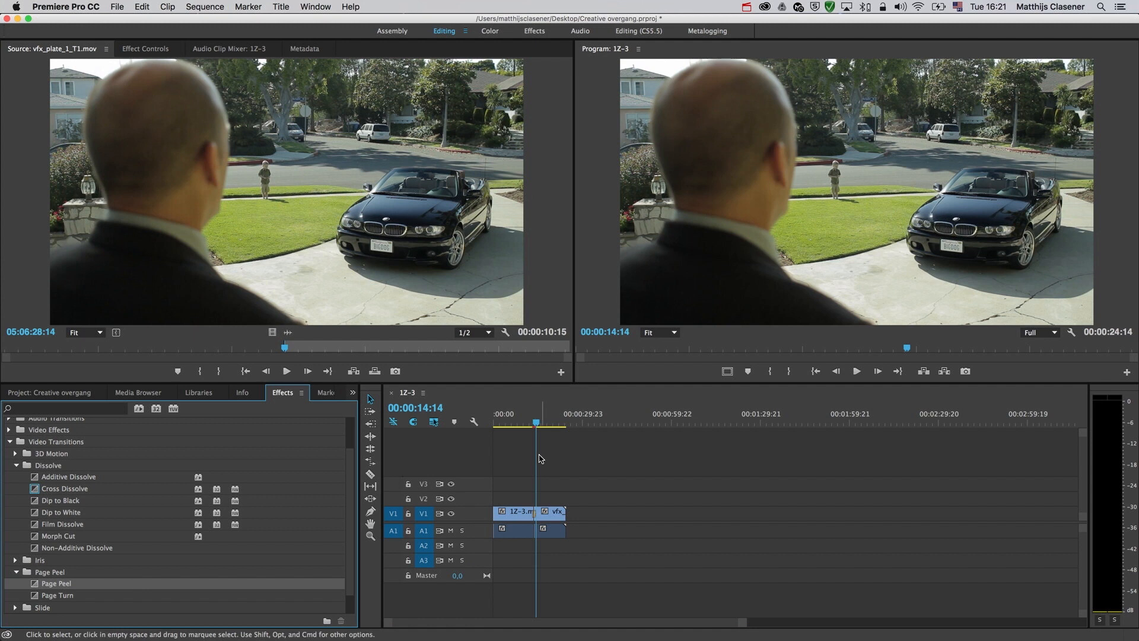
left_click_drag(536, 422, 524, 424)
key("space")
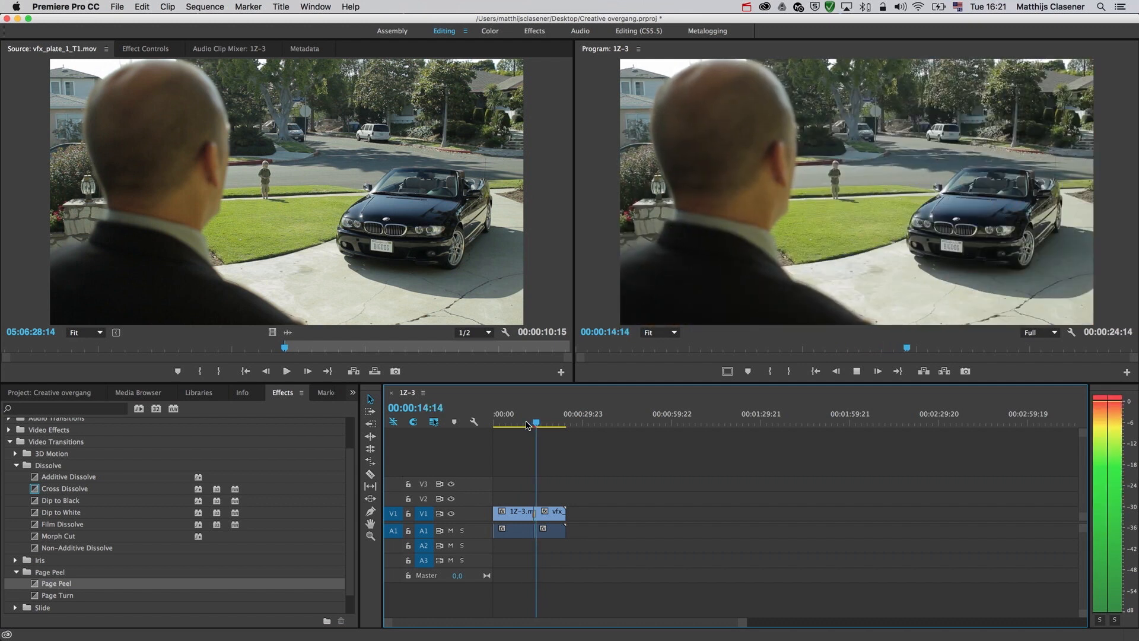
key("space")
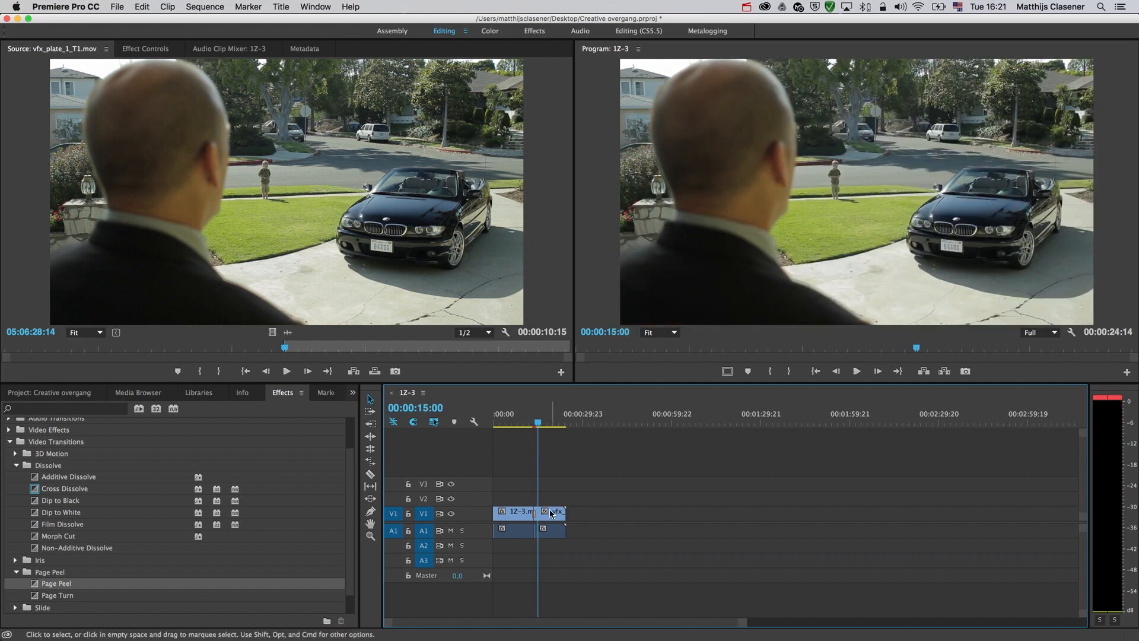
- Export the frame at 00:00:13:20, just before the cut, as a JPEG still imported into the project
left_click_drag(746, 626, 623, 615)
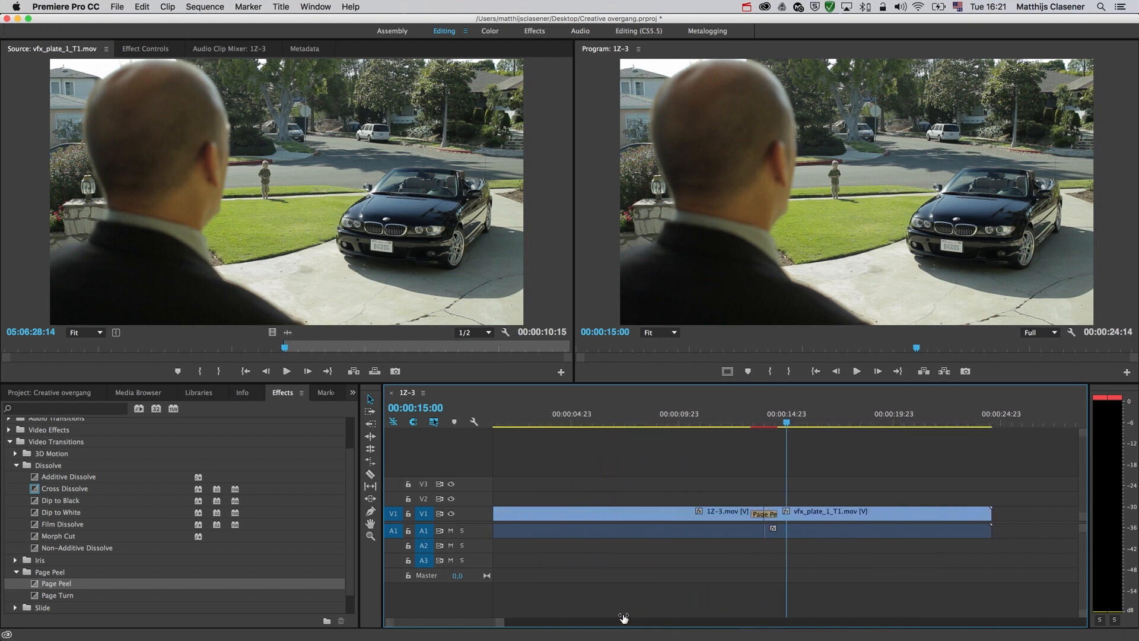
left_click(770, 424)
left_click_drag(770, 426, 764, 426)
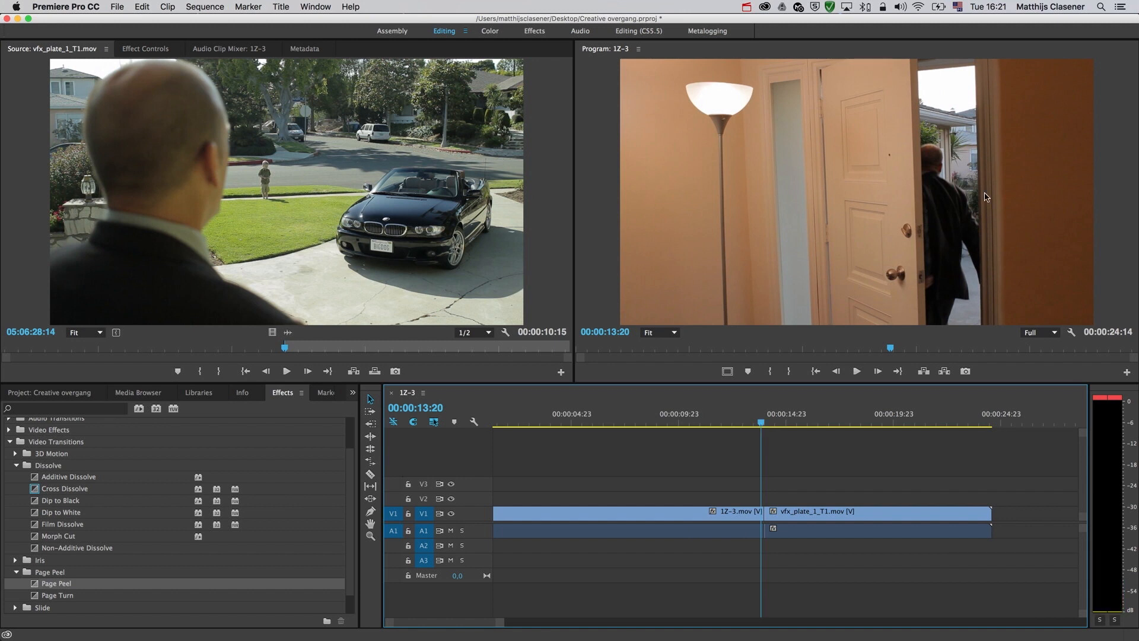
left_click(967, 373)
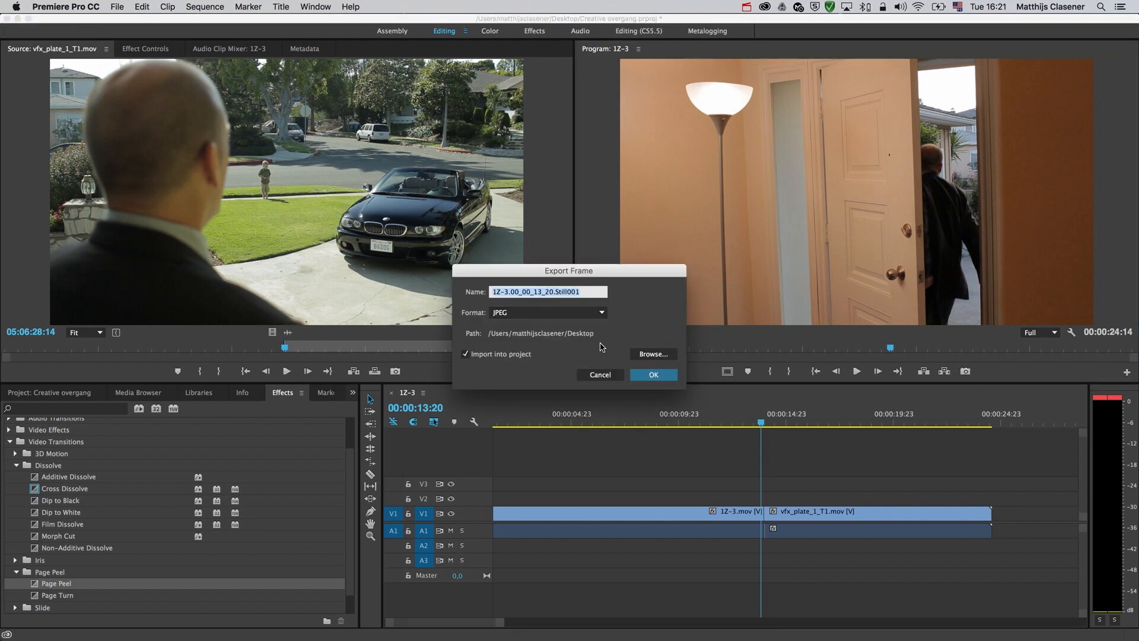
left_click(666, 380)
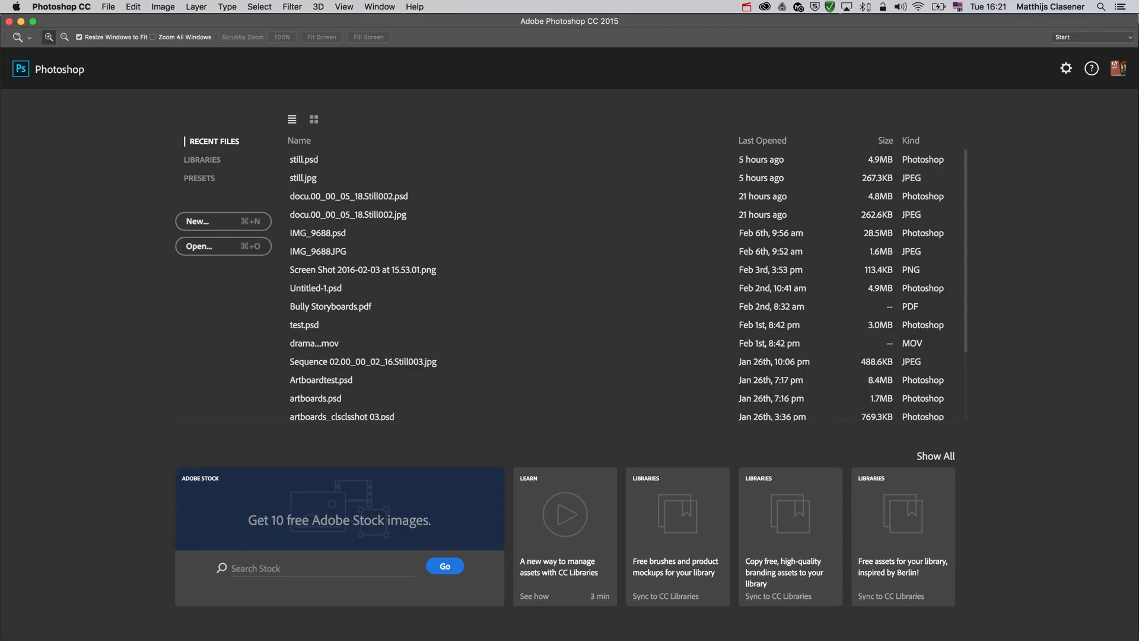
- Switch to Photoshop and open the exported still 1Z-3.00_00_13_20.Still001.jpg
key("super+o")
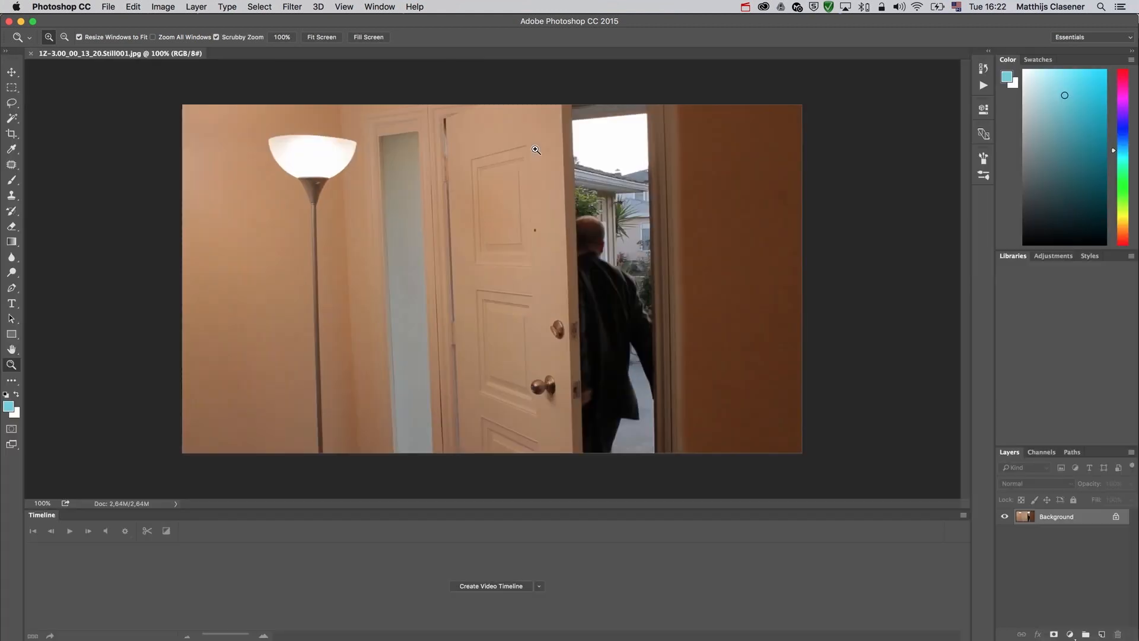
left_click(536, 150)
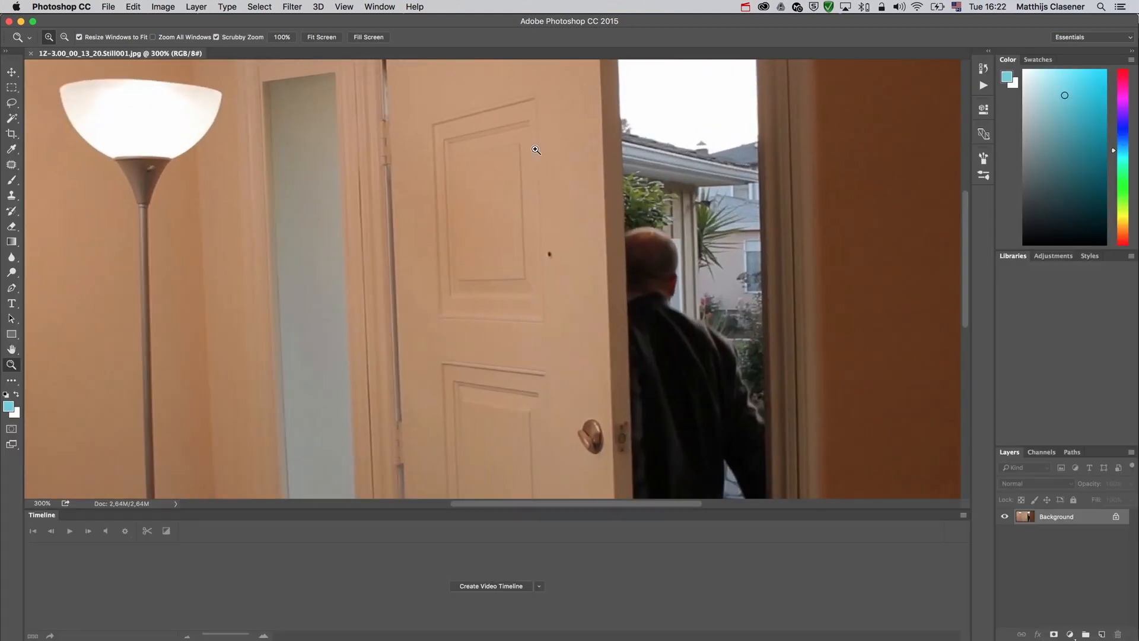
key("super+0")
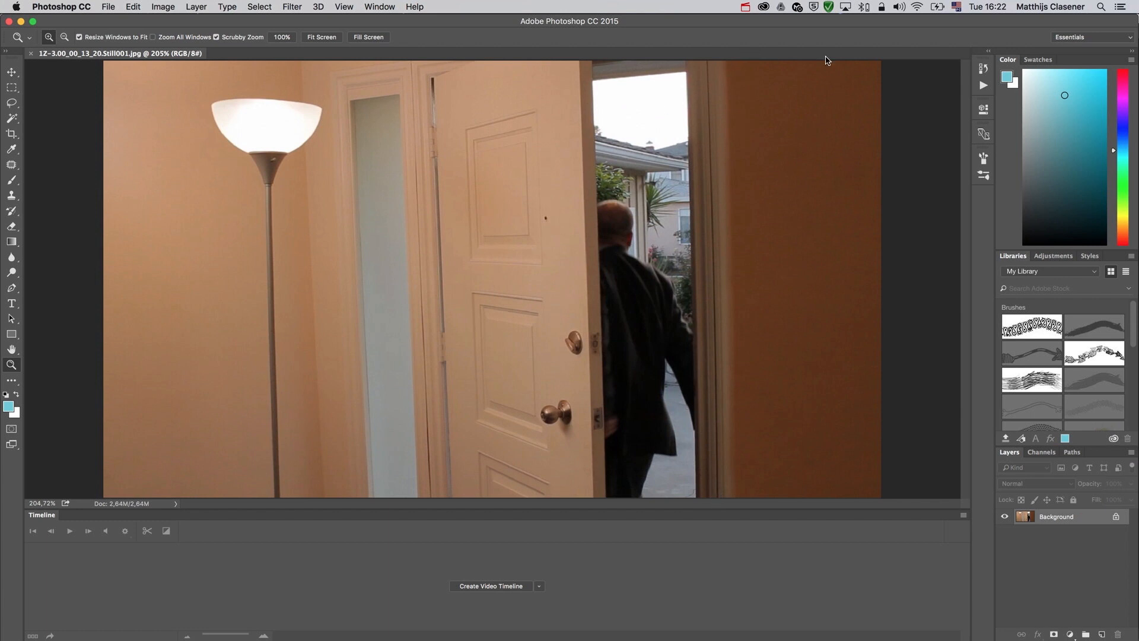
- Outline the open doorway with the Polygonal Lasso, unlock the background layer and mask it to that selection
key("shift+l")
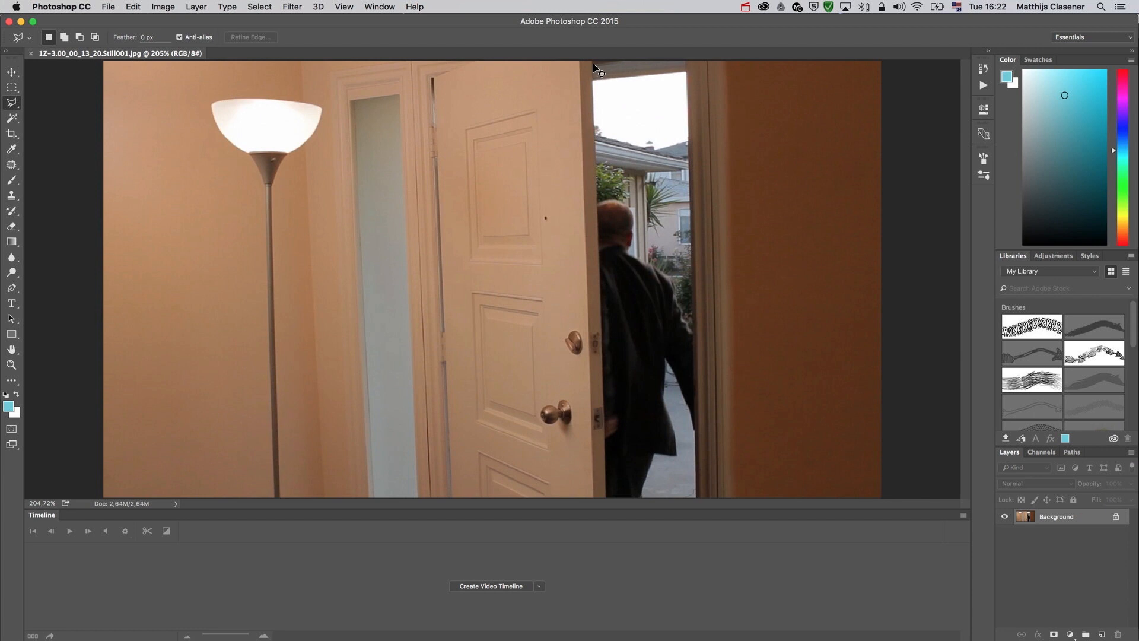
key("super+minus")
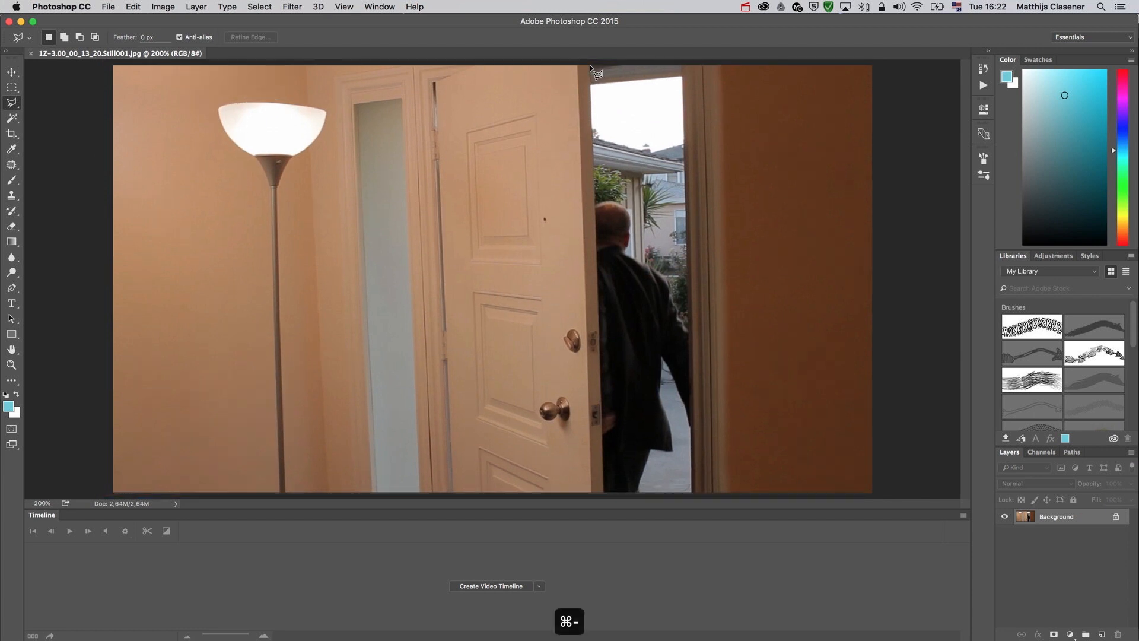
left_click(590, 65)
left_click(603, 494)
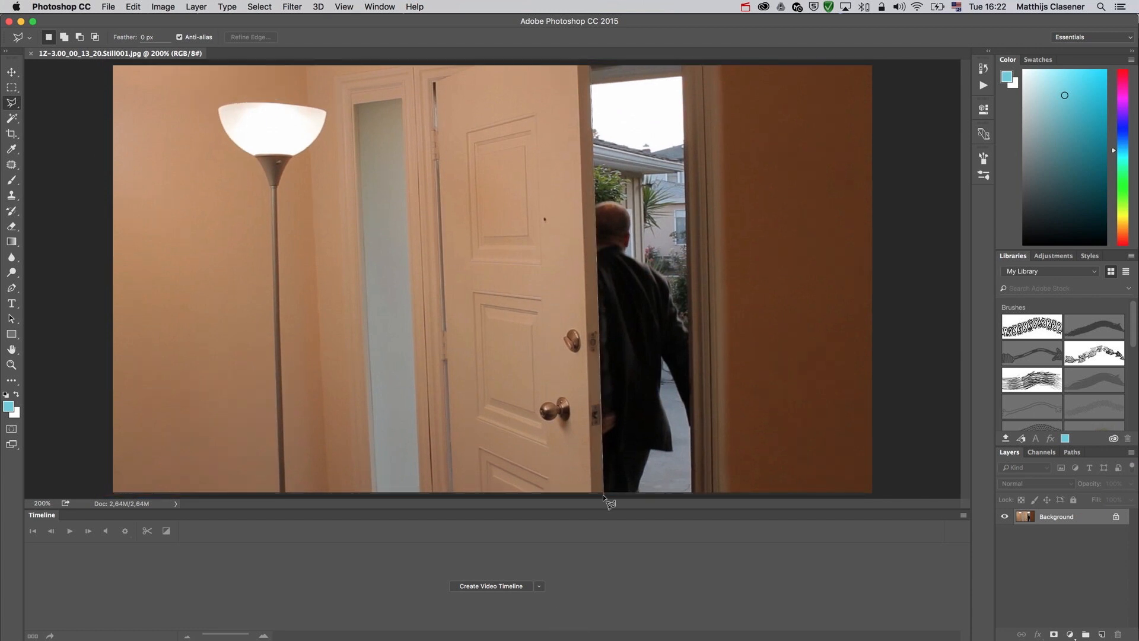
left_click(692, 494)
left_click(590, 63)
left_click(1116, 517)
left_click(1054, 634)
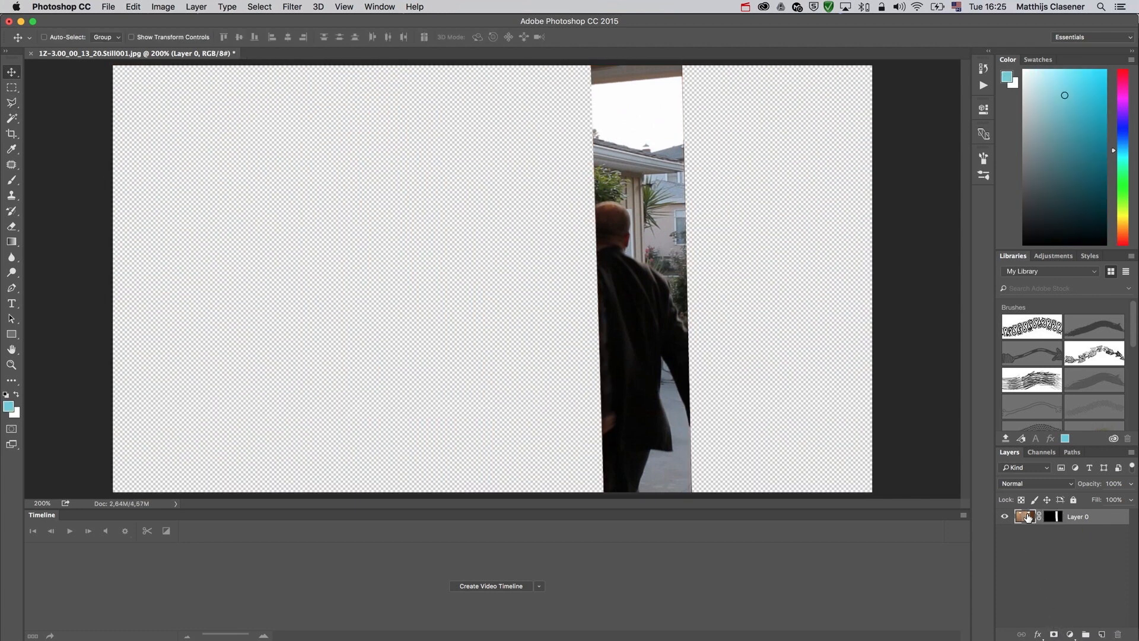
- Duplicate the masked doorway layer and delete the mask from the copy without applying it
left_click_drag(1083, 516, 1103, 634)
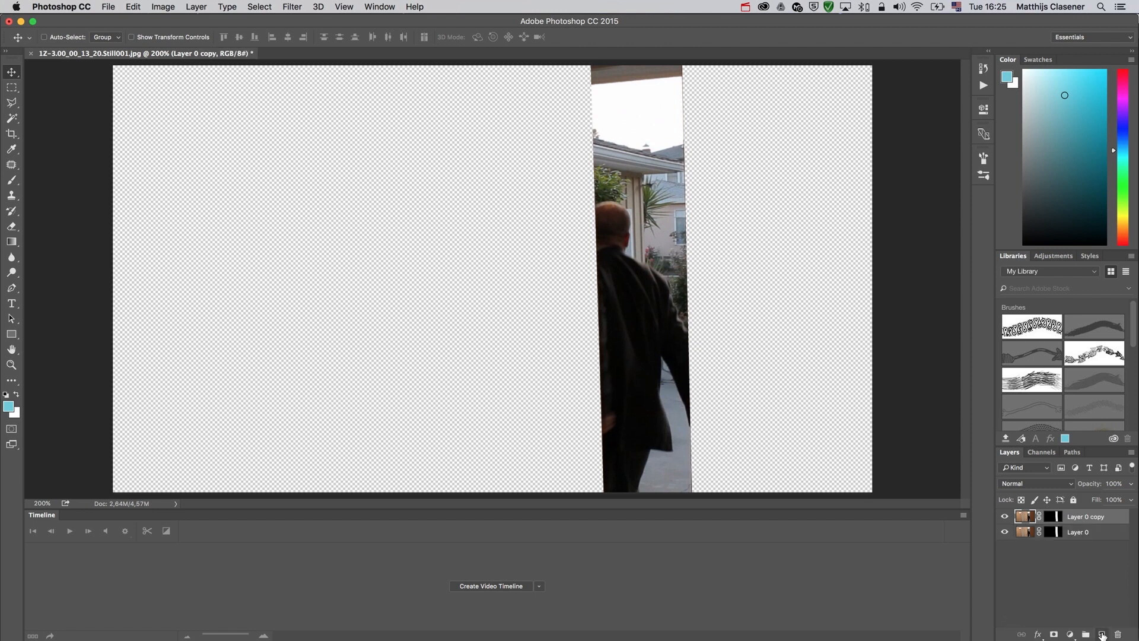
left_click_drag(1056, 520, 1118, 633)
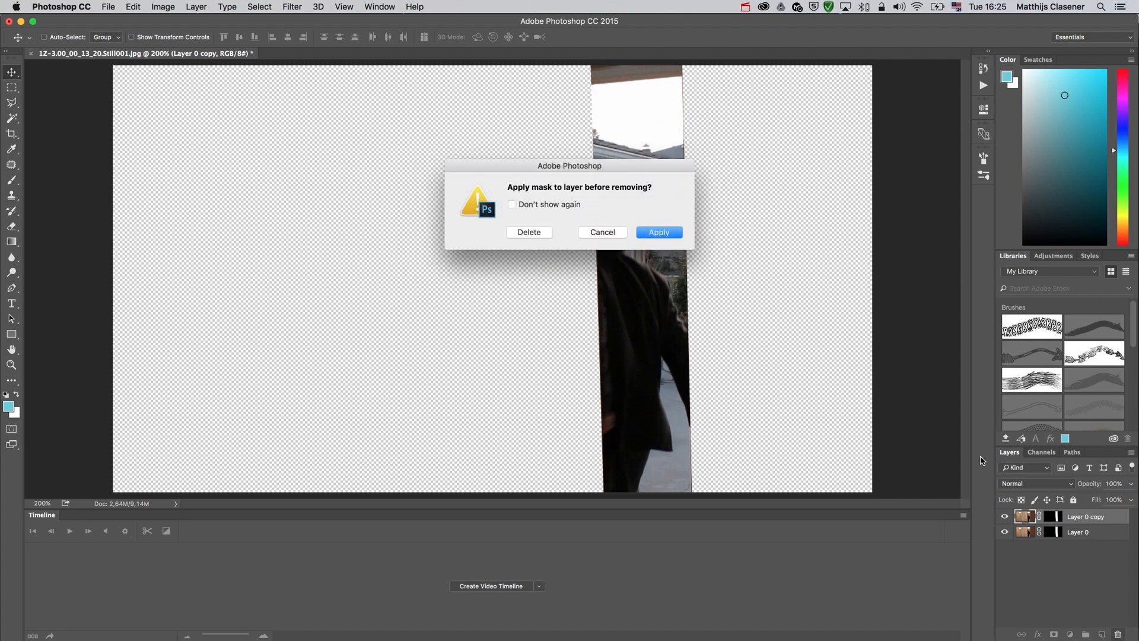
left_click(539, 234)
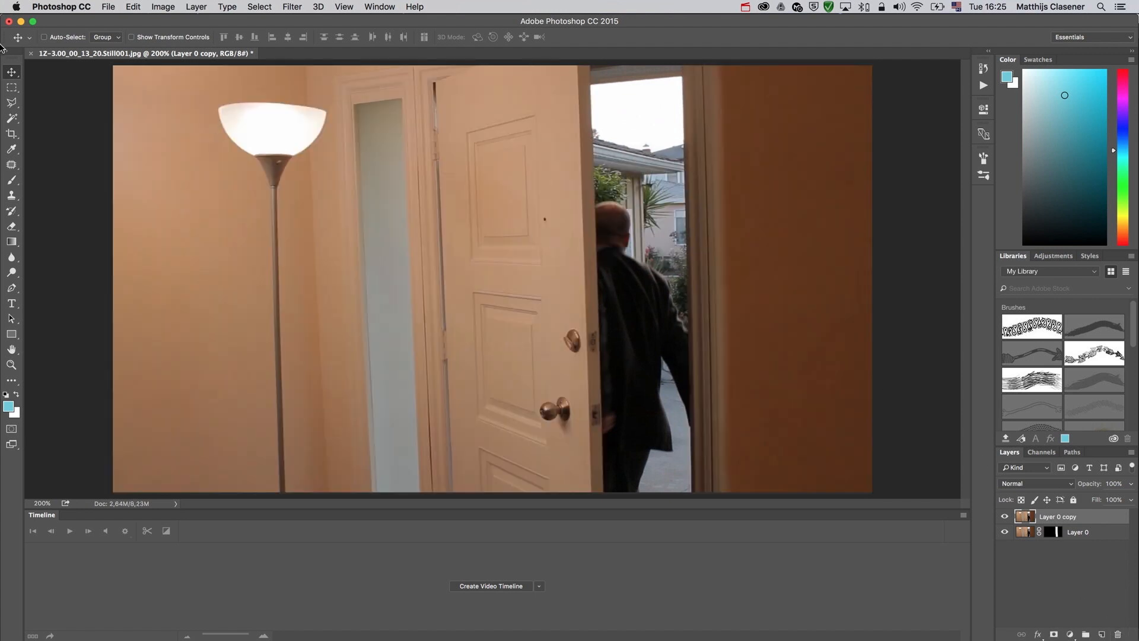
- Outline the door frame and wall to the right of the doorway and mask the layer copy to that area
left_click(11, 103)
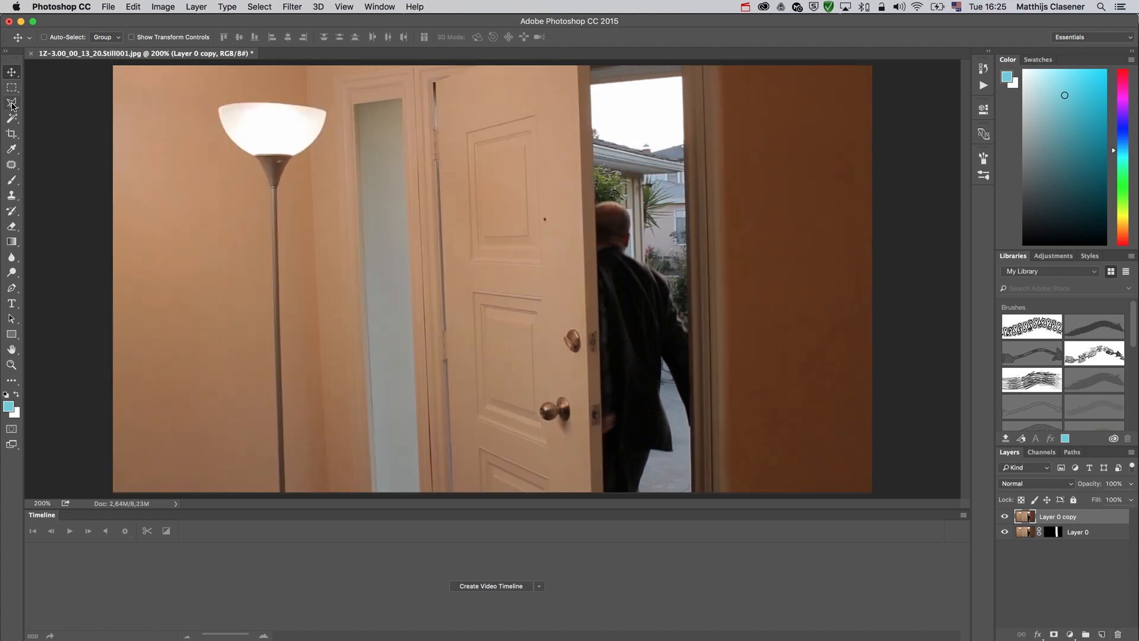
left_click(681, 63)
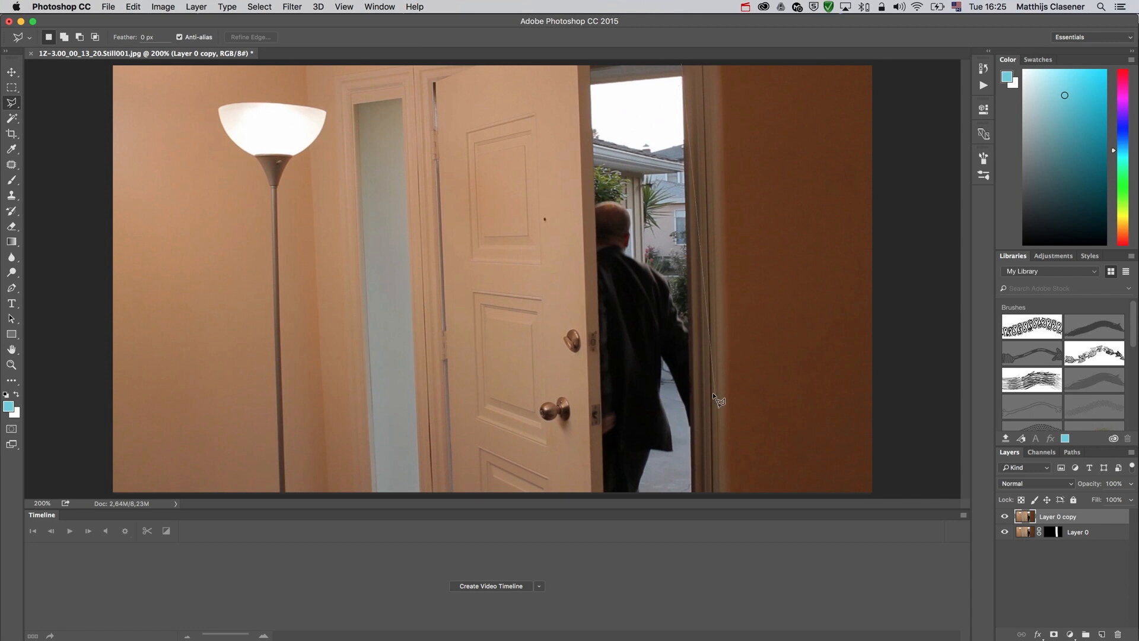
left_click(692, 494)
left_click(880, 494)
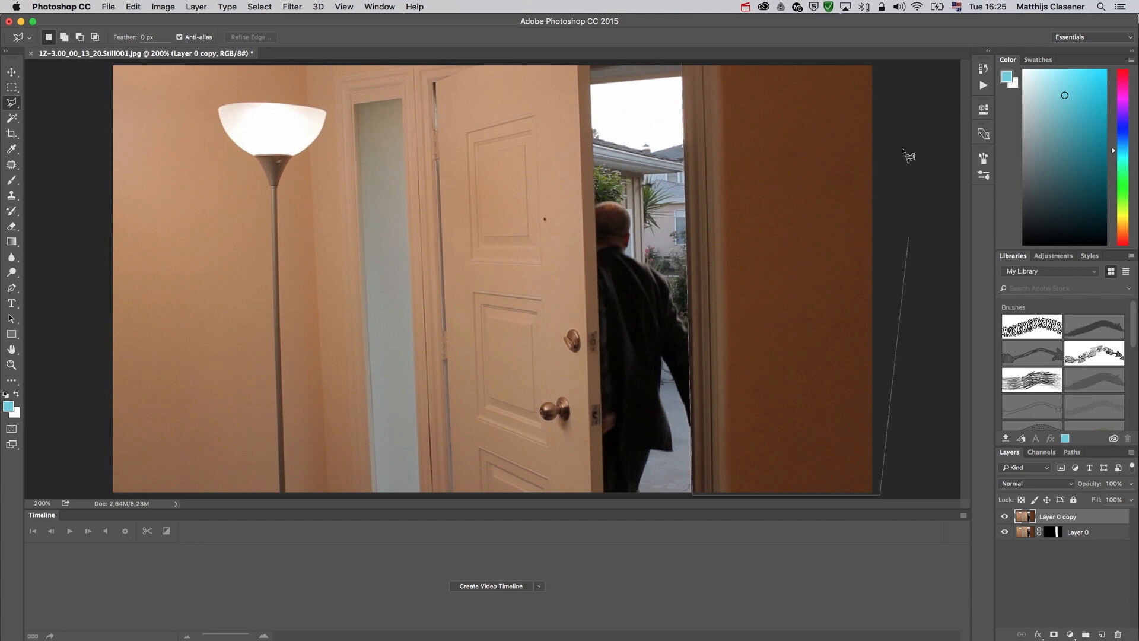
left_click(877, 61)
left_click(683, 62)
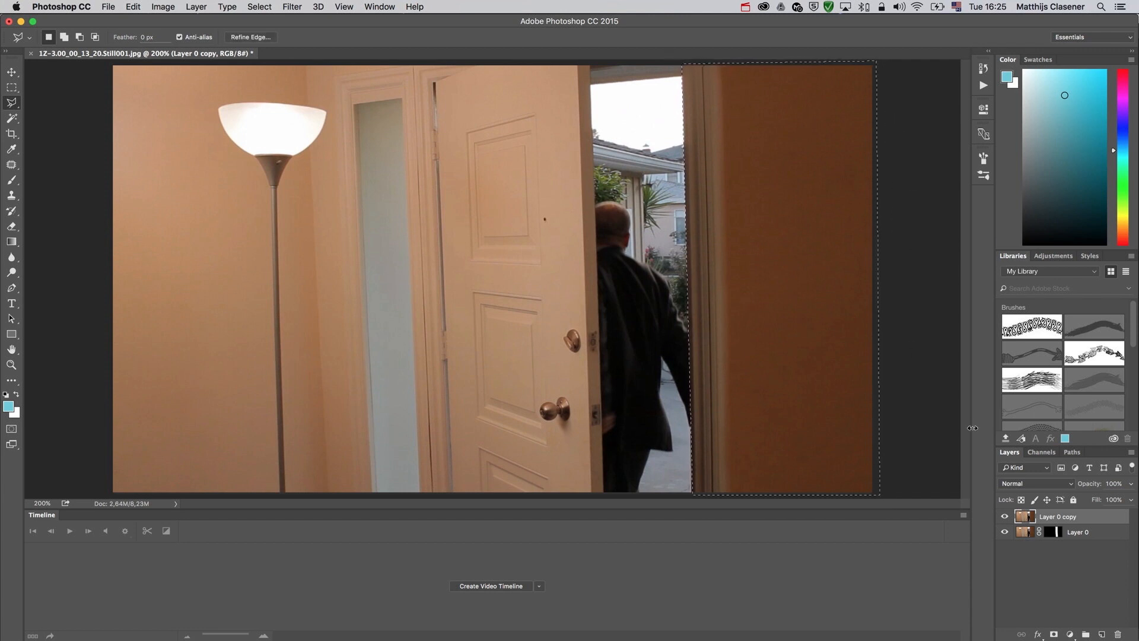
left_click(1055, 636)
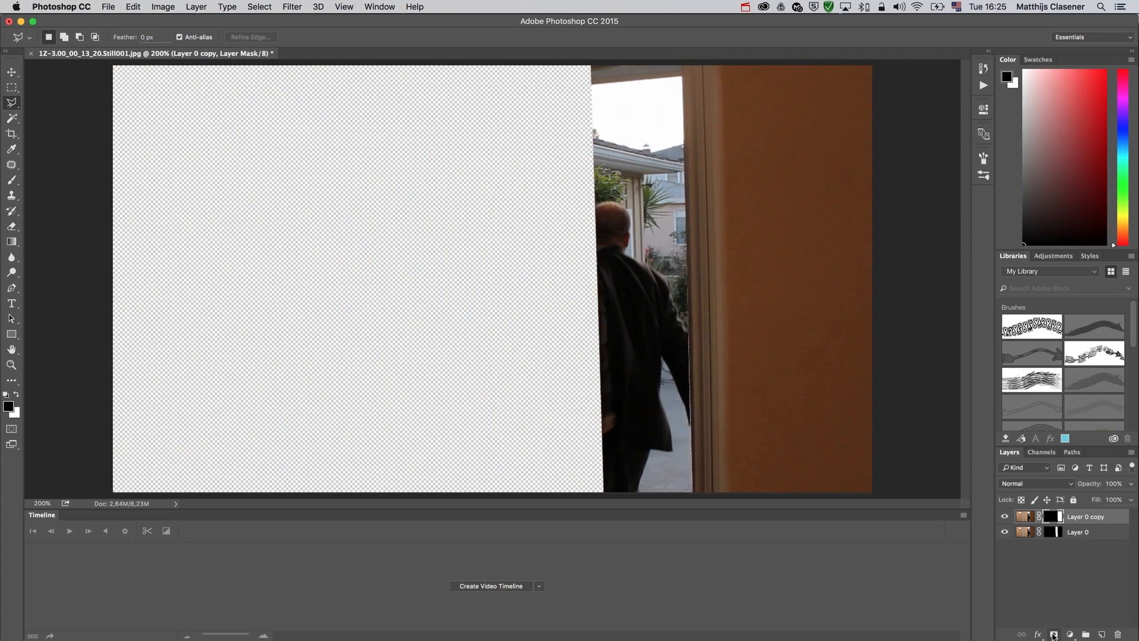
- Duplicate the right-hand wall layer and delete the new copy's mask without applying it
left_click_drag(1022, 519, 1104, 635)
left_click_drag(1054, 517, 1117, 635)
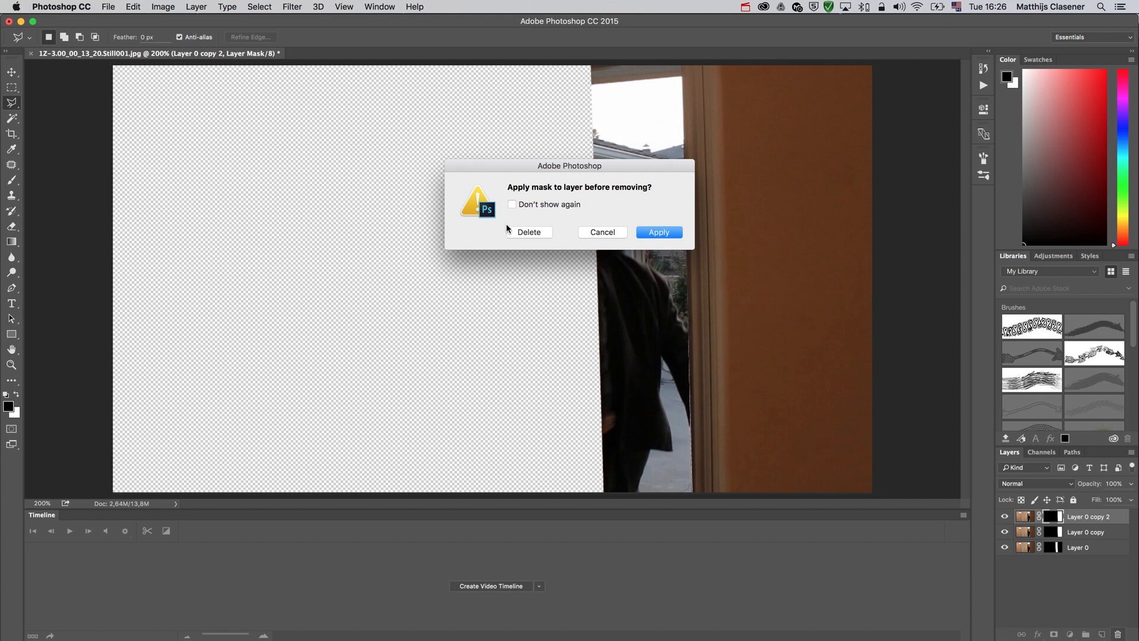
left_click(522, 232)
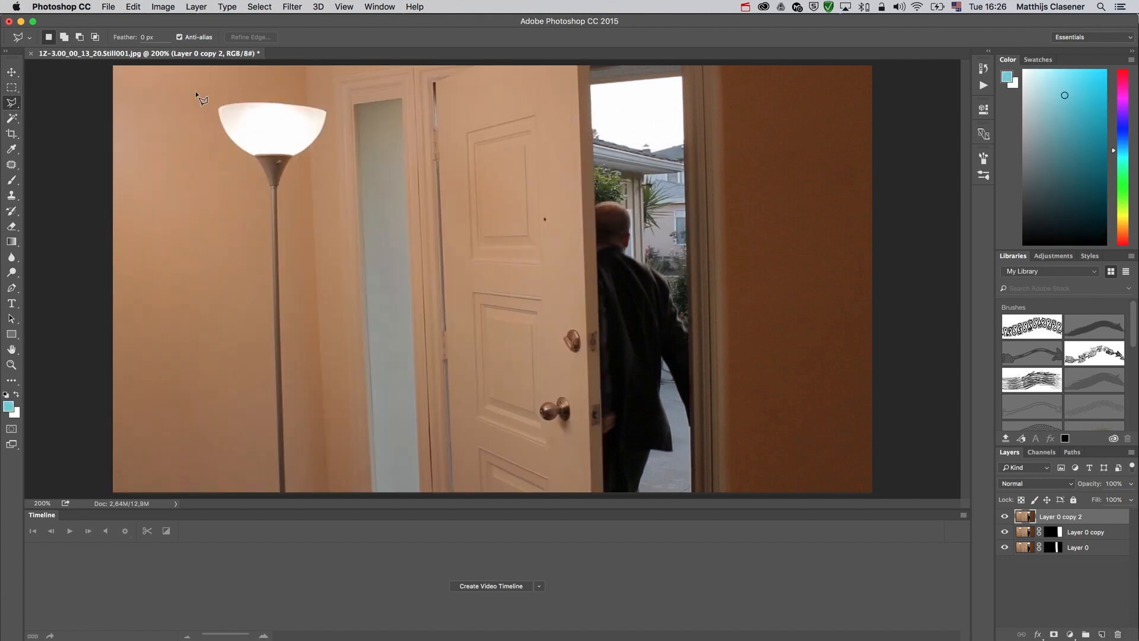
- Select everything right of the door's edge, mask the top layer with it, and invert the mask to keep the door side
left_click(603, 497)
left_click(933, 495)
left_click(877, 62)
left_click(591, 63)
left_click(1054, 634)
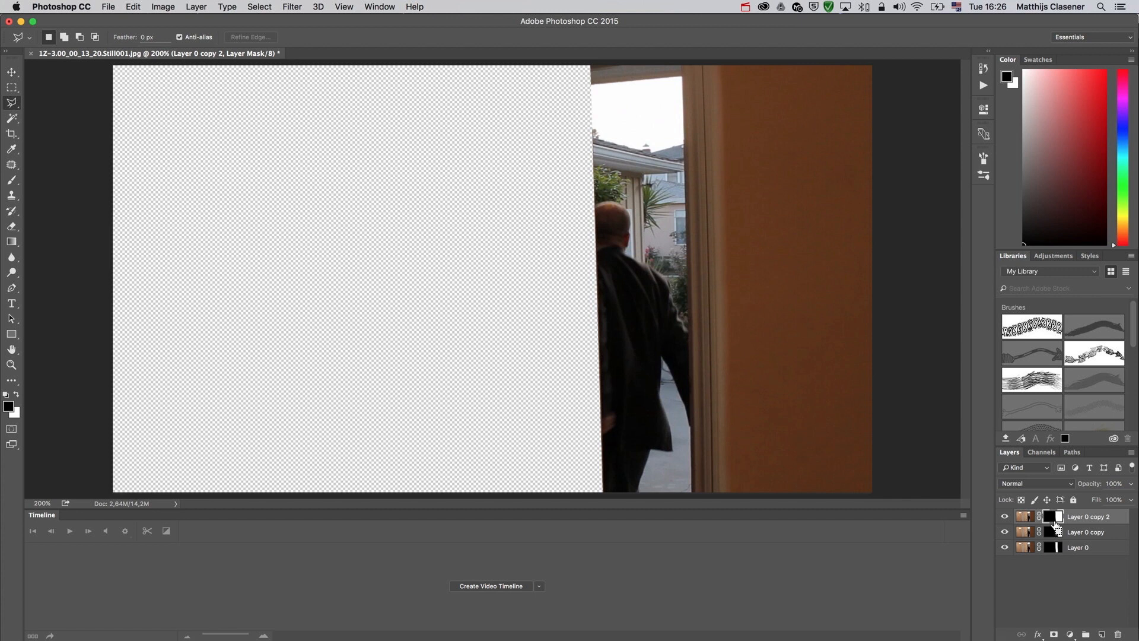
key("super+i")
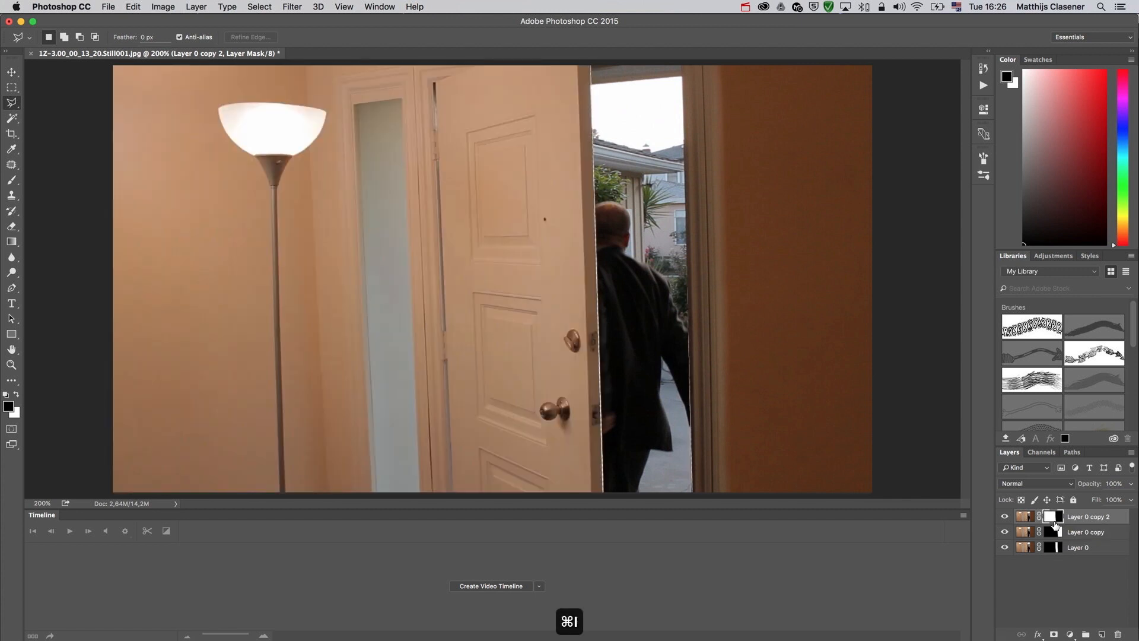
- Try moving the doorway layer slightly upward to test the layer separation, and undo the move
key("v")
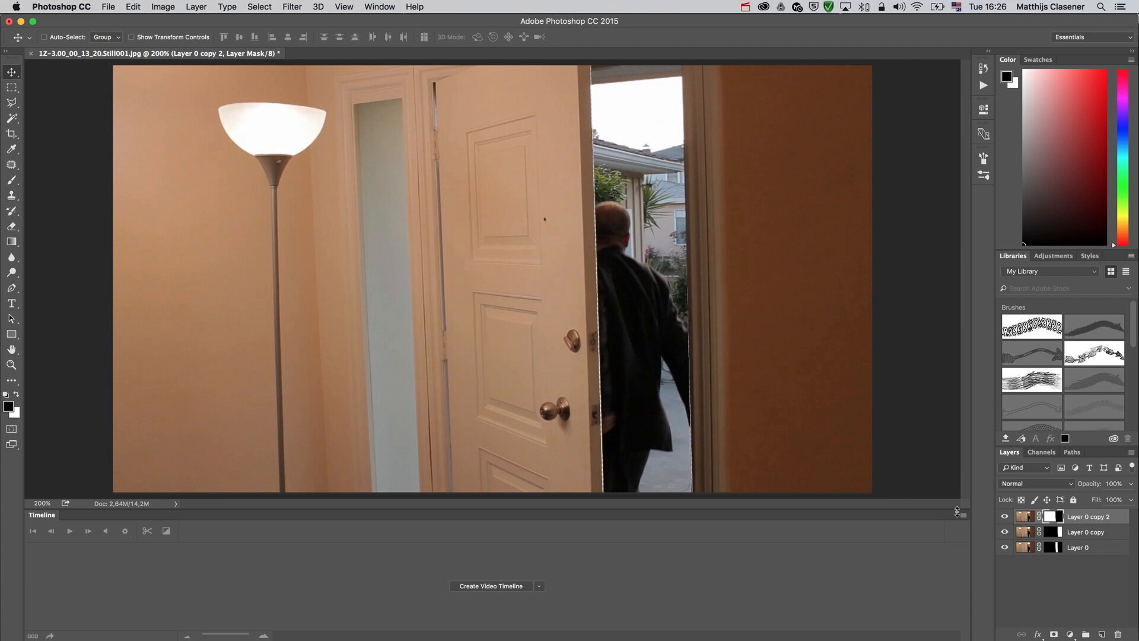
left_click(1025, 548)
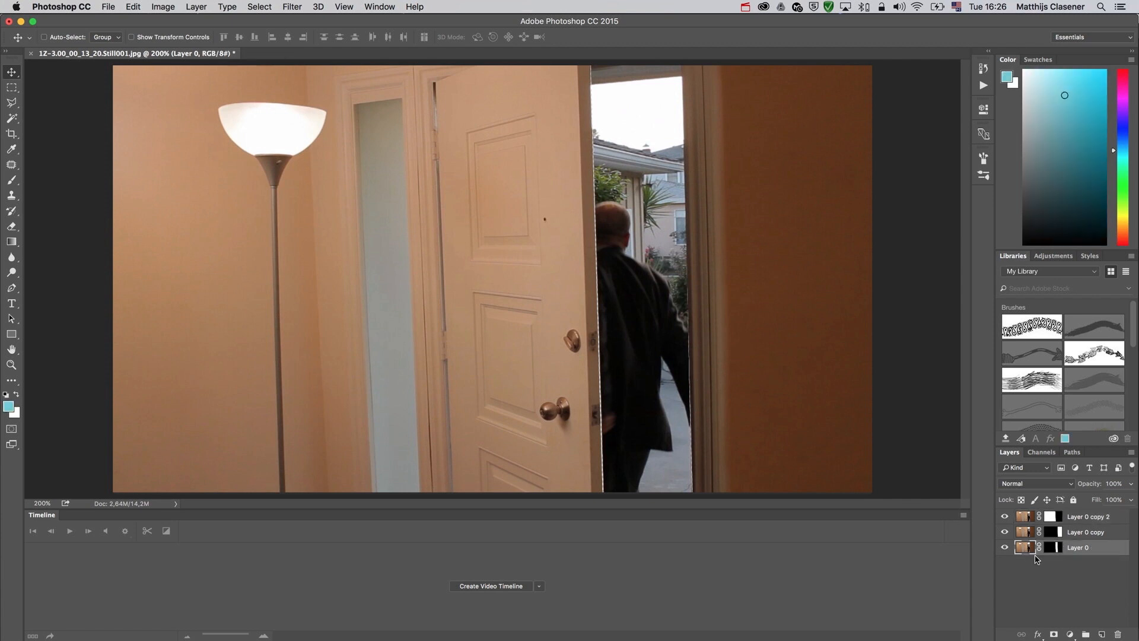
left_click_drag(625, 217, 634, 196)
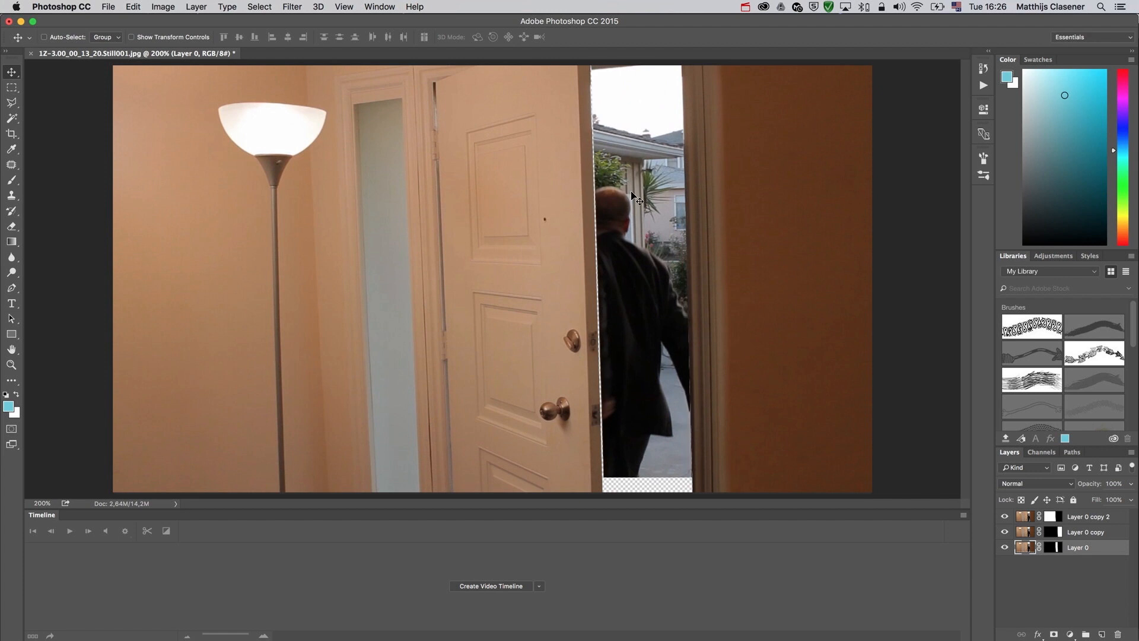
key("super+z")
- Save the layered doorway still, switch to Premiere Pro, and import the file from the Desktop as individual layers at document size
key("super+s")
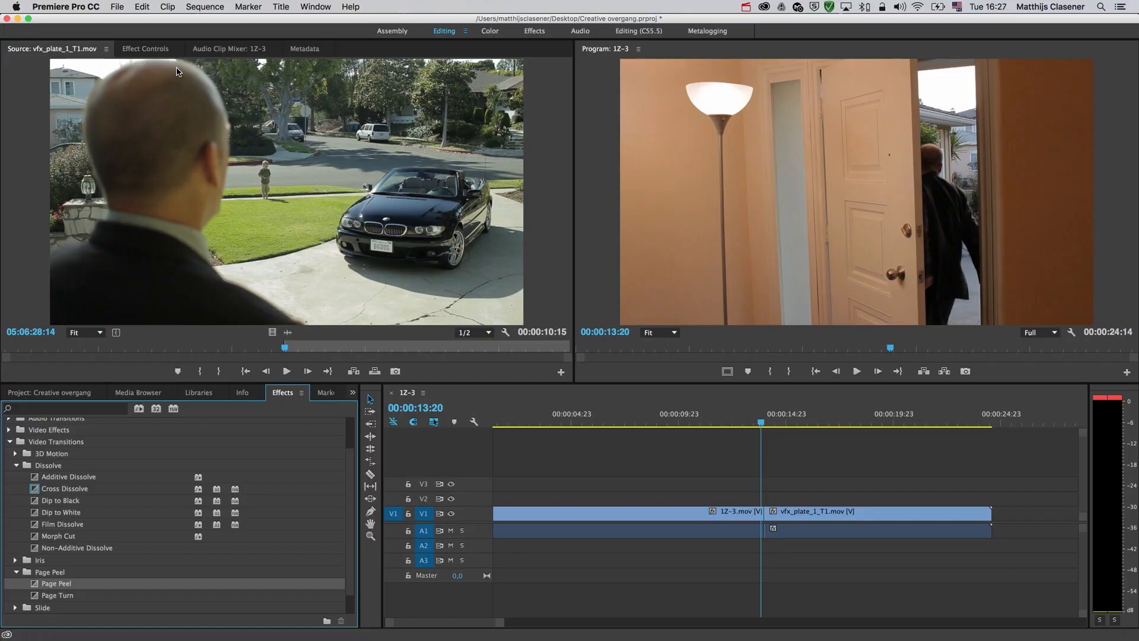
left_click(118, 6)
left_click(185, 279)
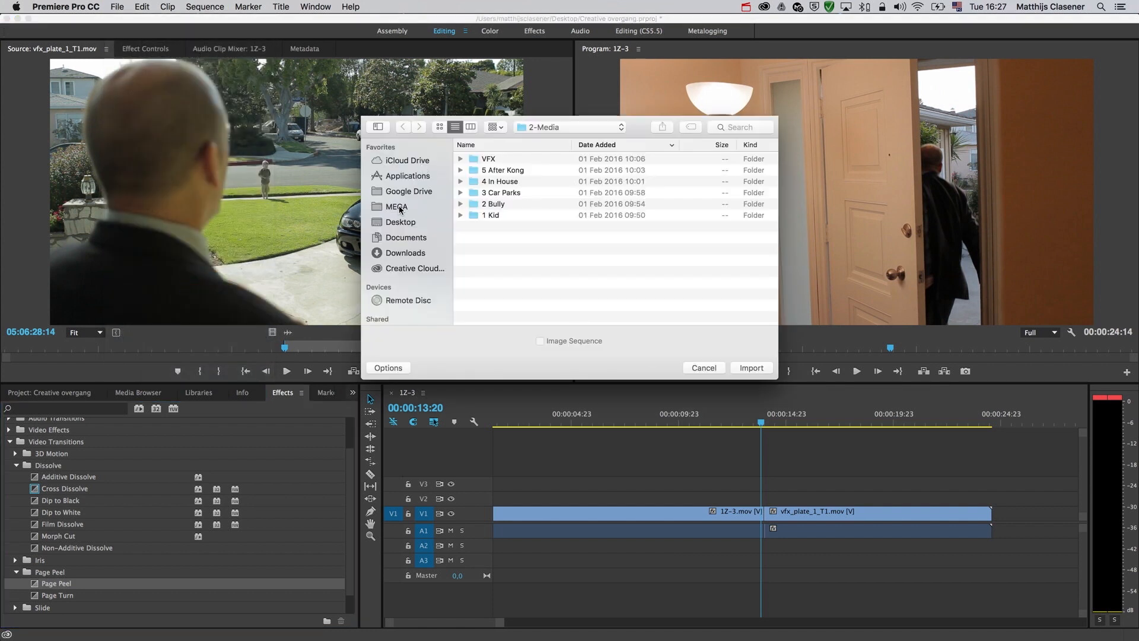
left_click(398, 223)
double_click(552, 158)
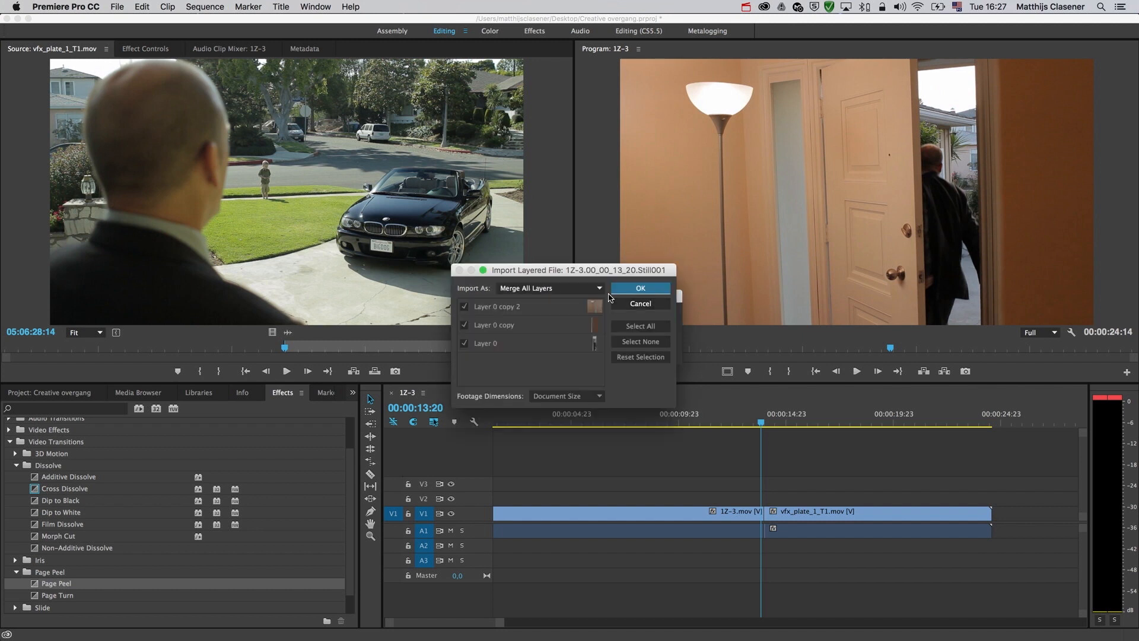
left_click(531, 291)
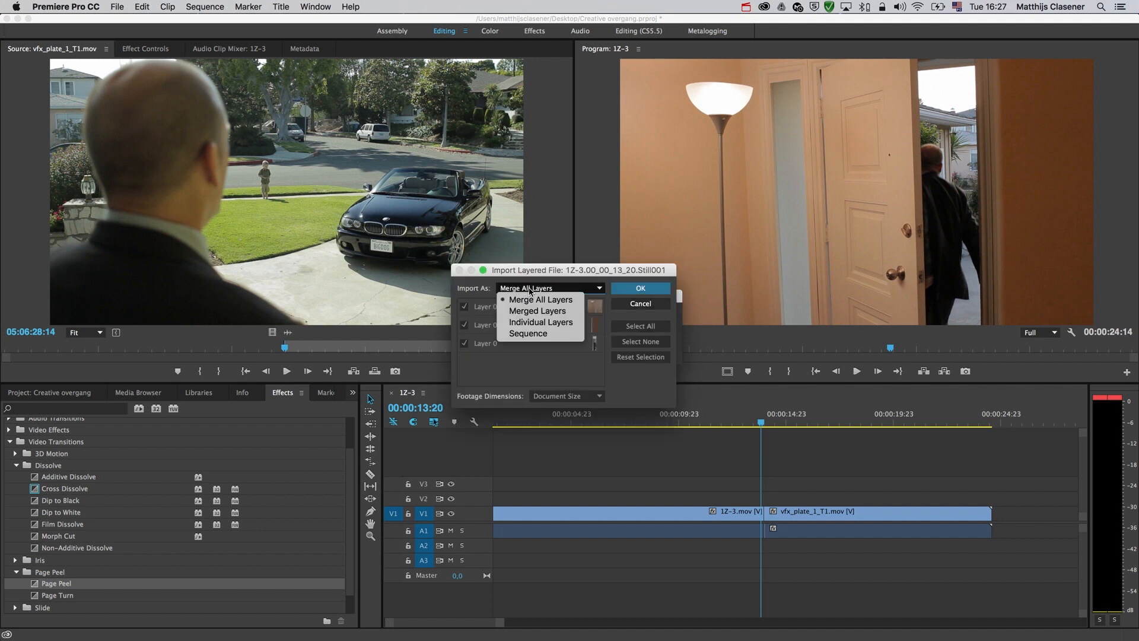
left_click(536, 324)
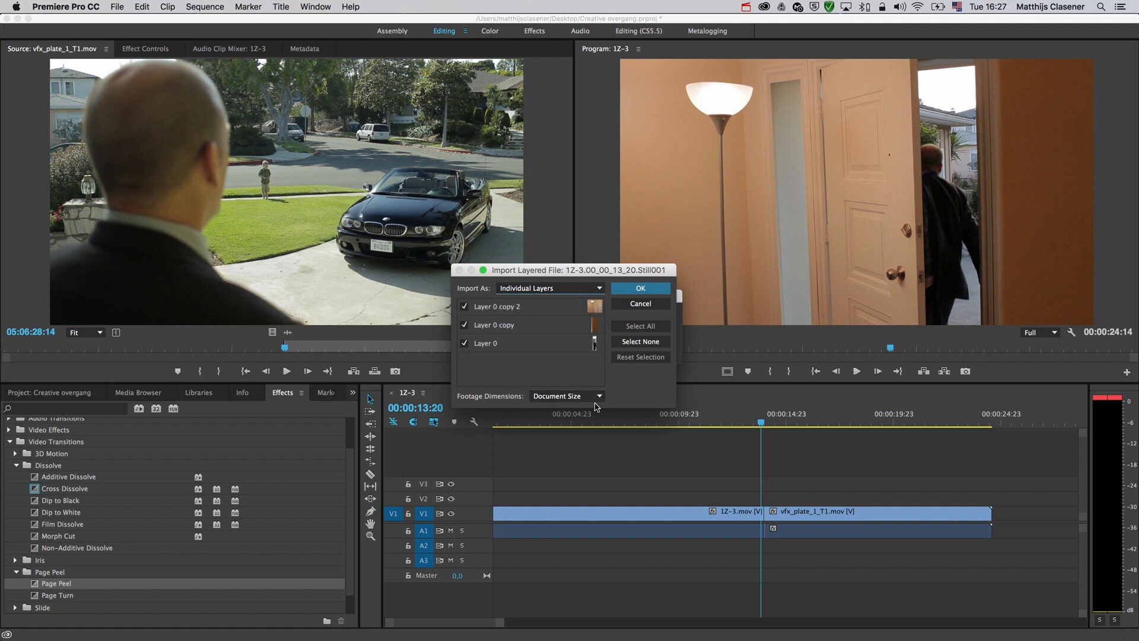
left_click(636, 290)
- Open the imported layers' bin and stack Layer 0 copy on V2, Layer 0 on V3 and Layer 0 copy 2 on V4 above the cut
left_click(80, 394)
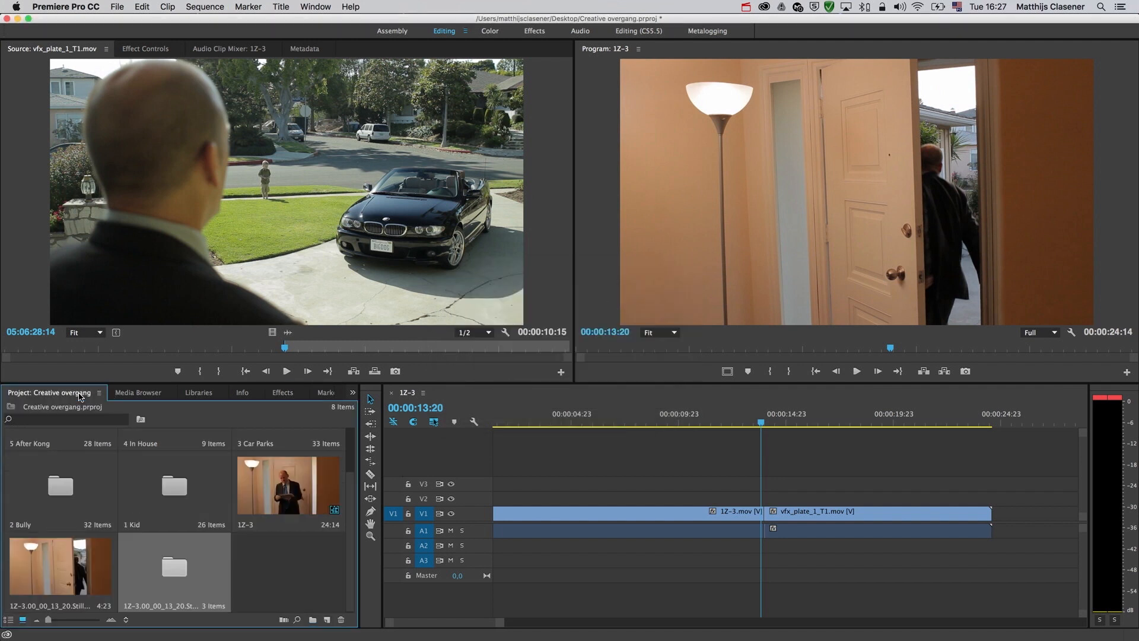
double_click(178, 579)
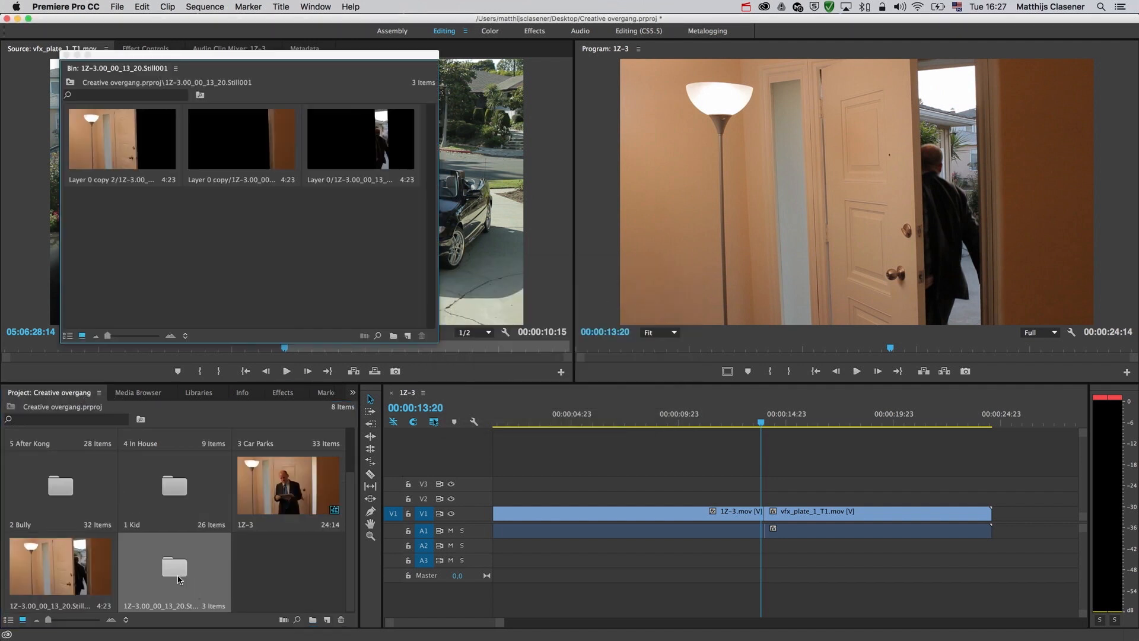
left_click_drag(127, 147, 772, 474)
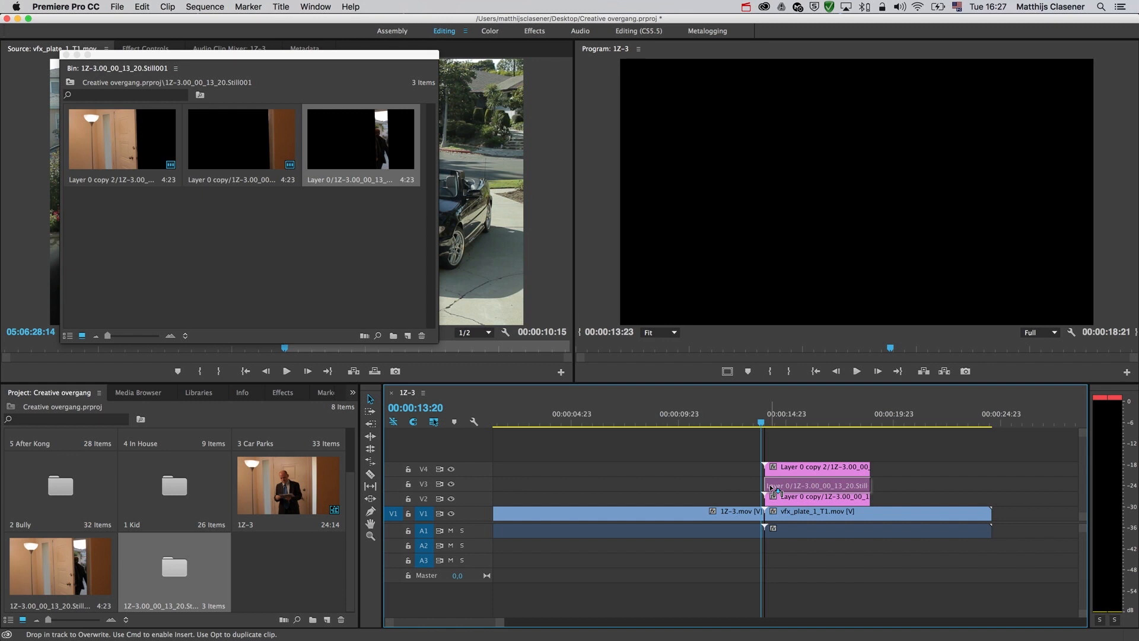
left_click_drag(776, 491, 773, 485)
- Shift the three layer clips together slightly earlier to meet the end of 1Z-3.mov, set the playhead to 00:00:13:21, and close the bin window
mouse_move(762, 423)
left_mouse_down()
mouse_move(779, 425)
mouse_move(763, 424)
left_mouse_up()
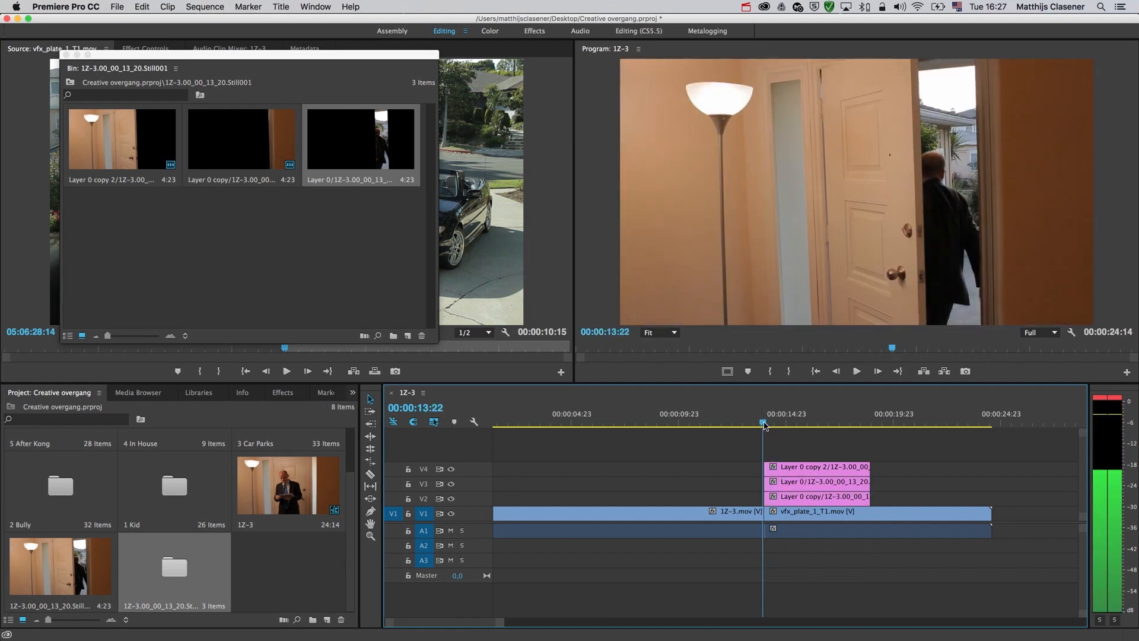
left_click_drag(889, 472, 836, 498)
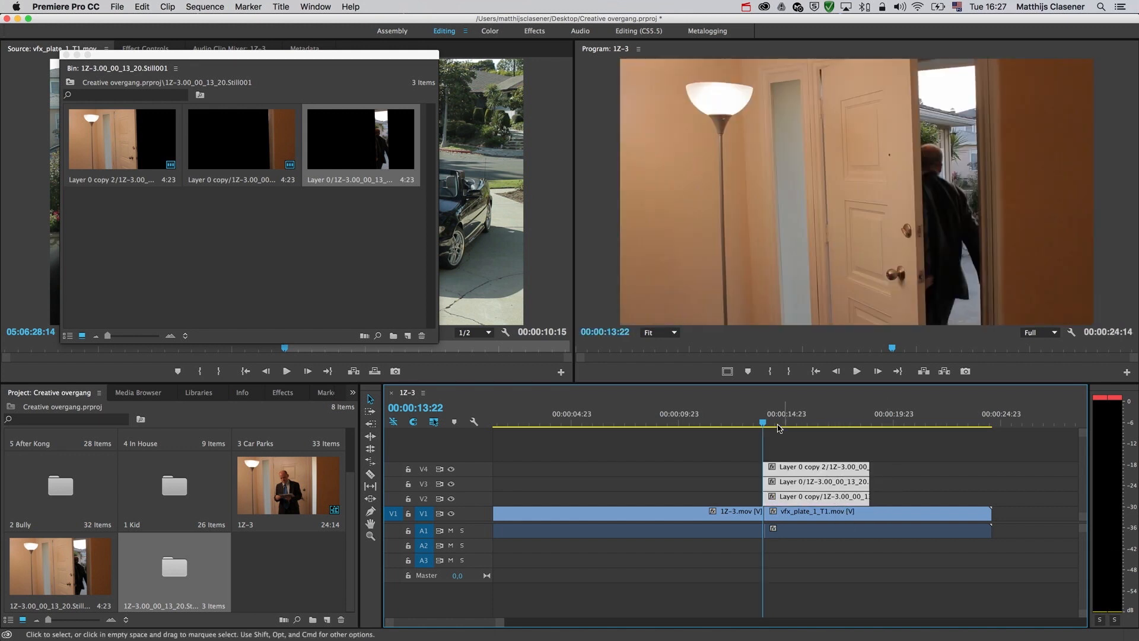
key("Left")
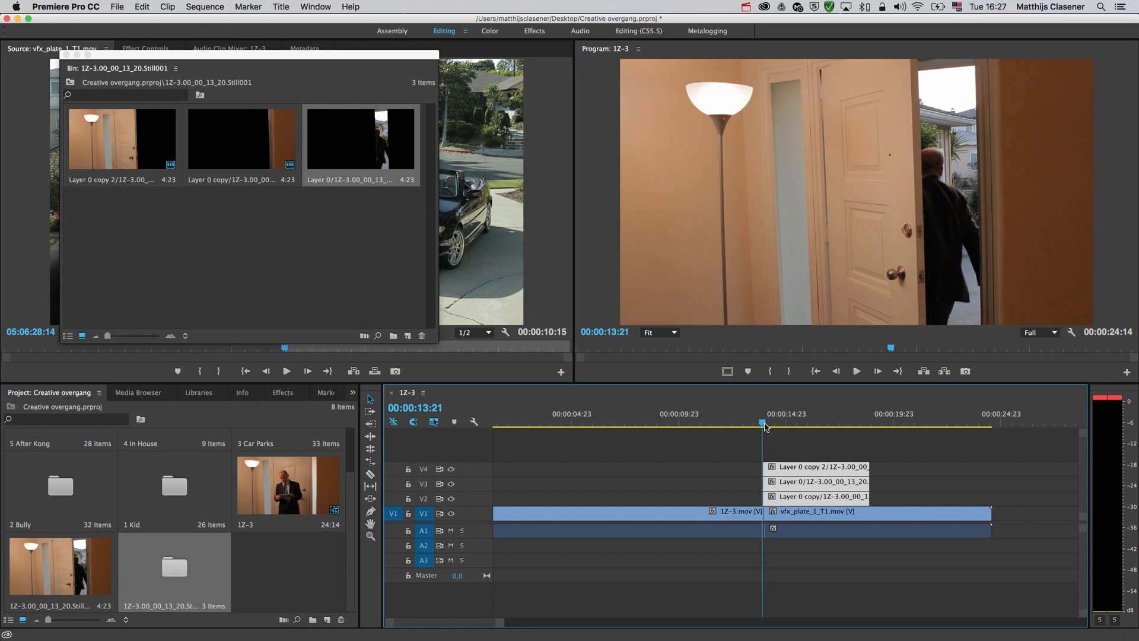
left_click(731, 452)
left_click(66, 55)
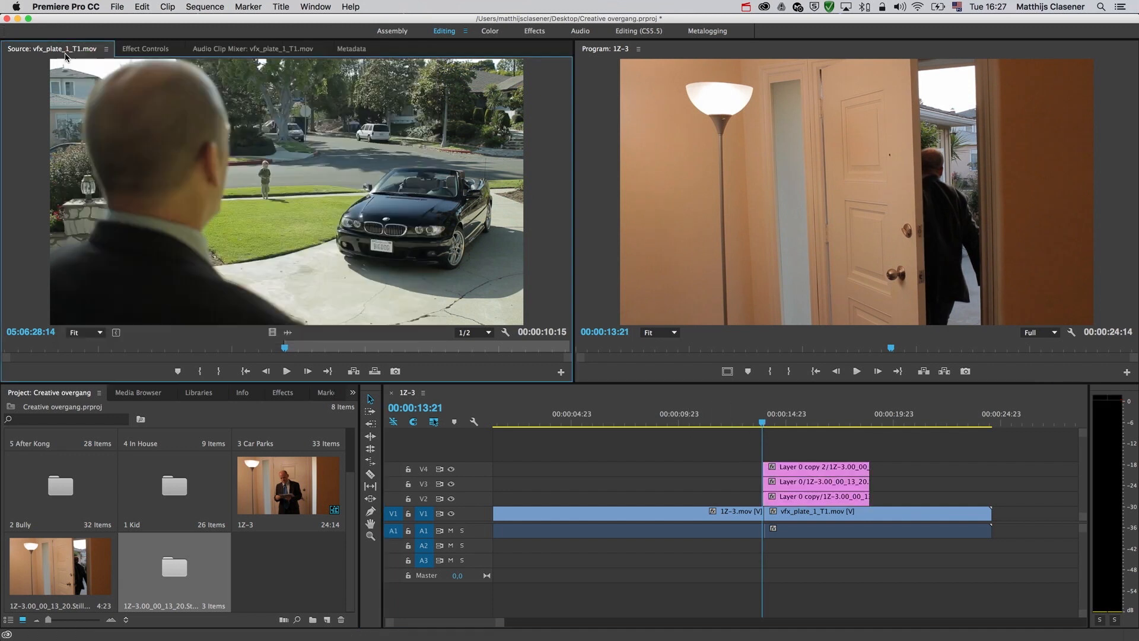
- Turn on Position animation for the Layer 0 copy clip on V2 with a starting keyframe at 00:00:13:21
left_click(815, 498)
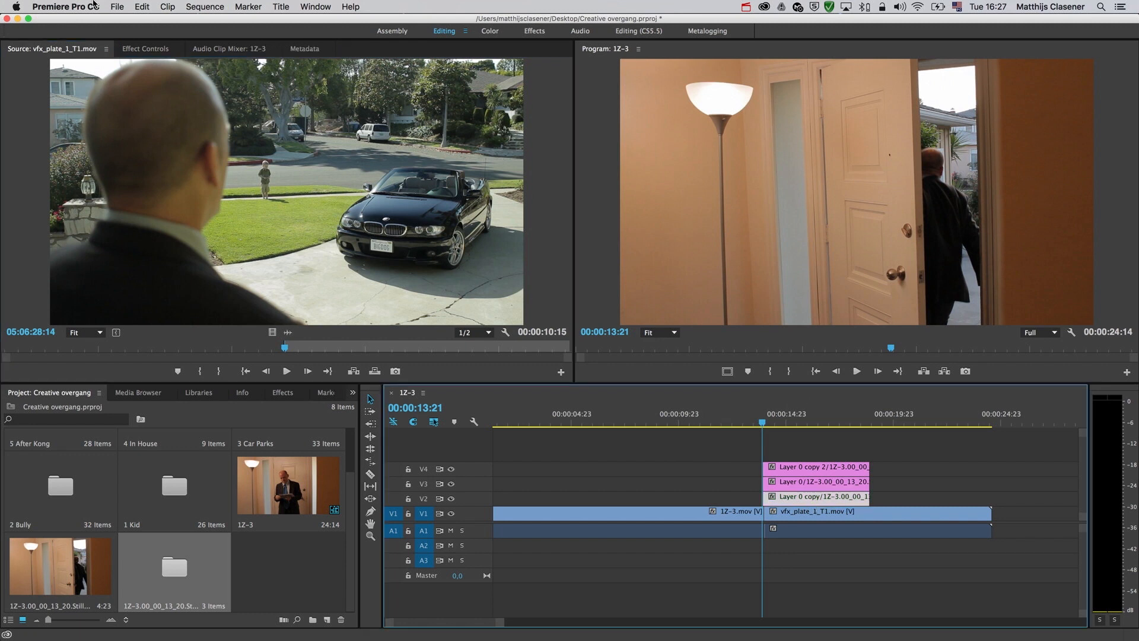
left_click(146, 49)
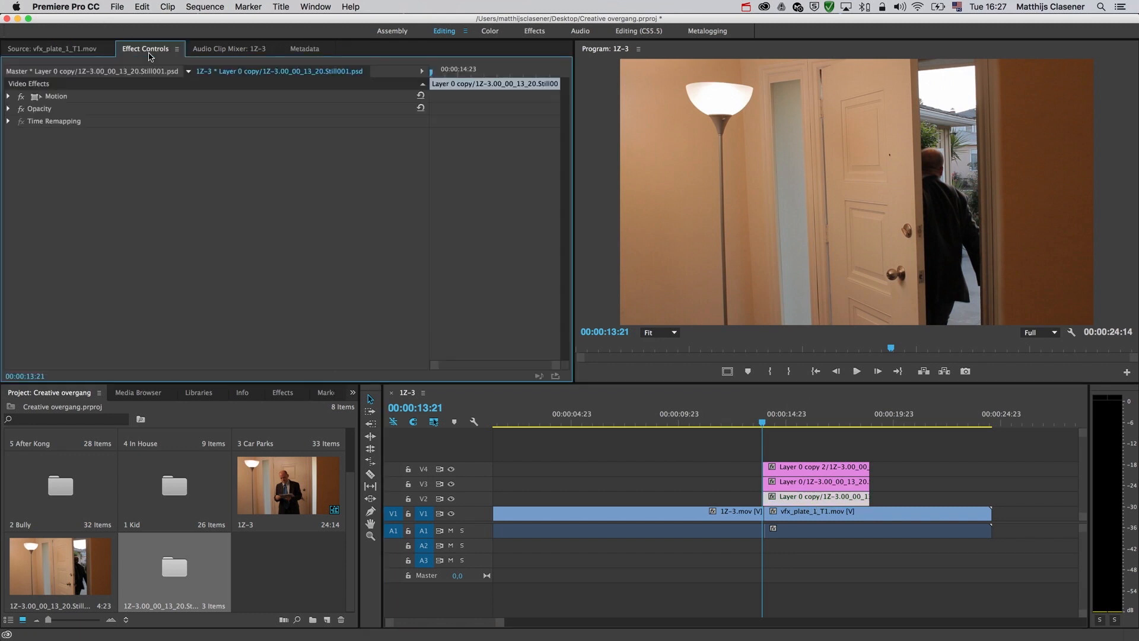
left_click(9, 96)
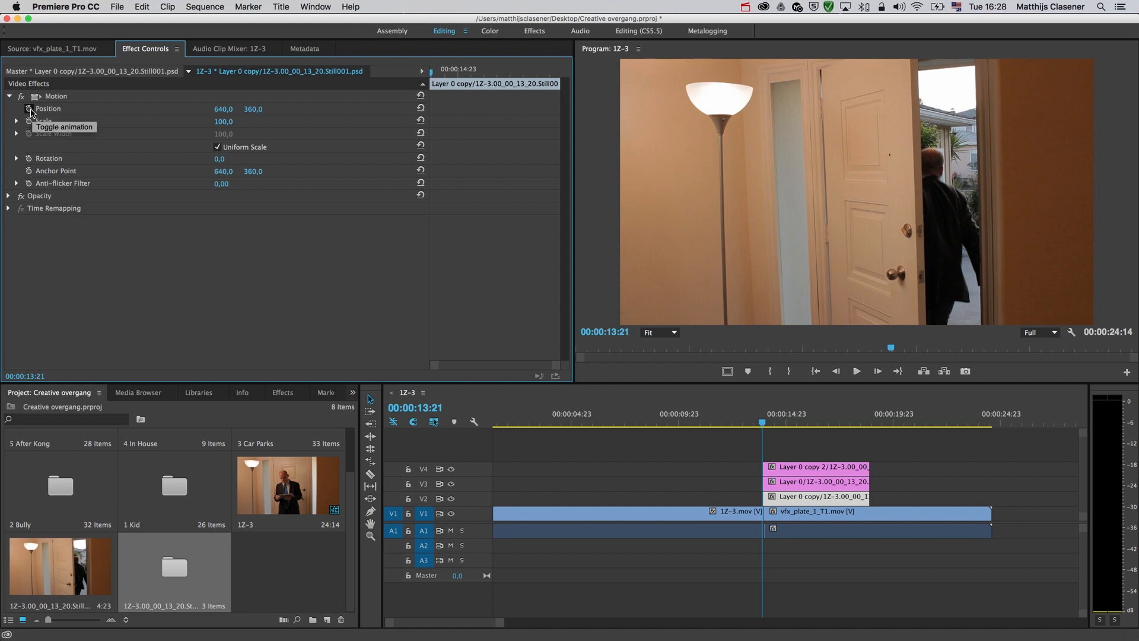
key("super+s")
left_click(29, 109)
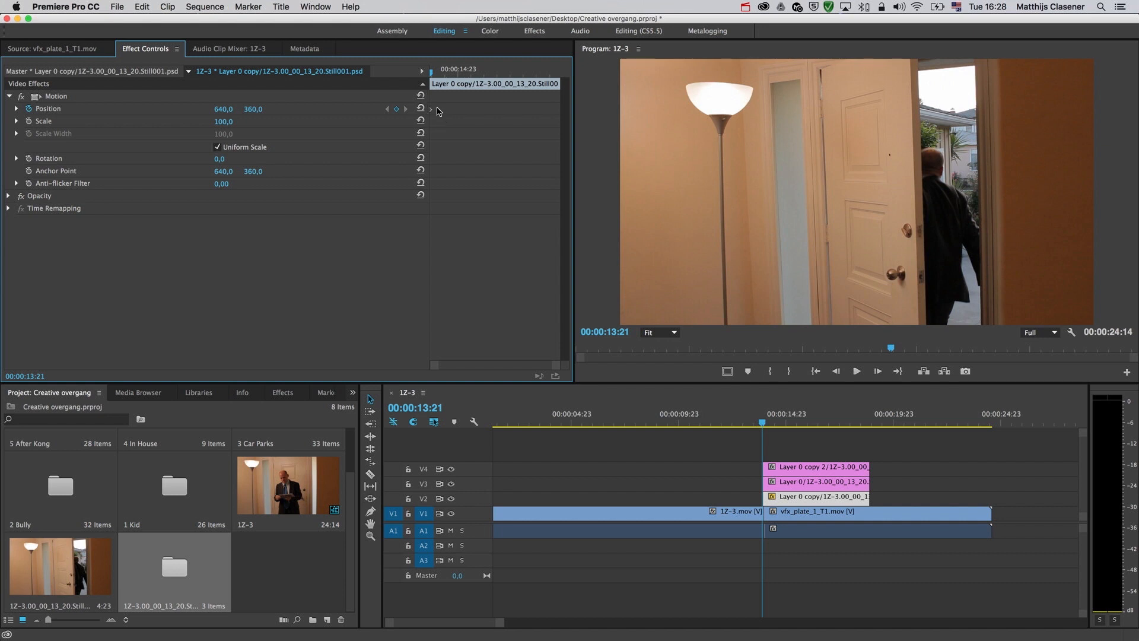
- Add starting Position keyframes at 00:00:13:21 to the Layer 0 clip on V3 and the Layer 0 copy 2 clip on V4
left_click(809, 488)
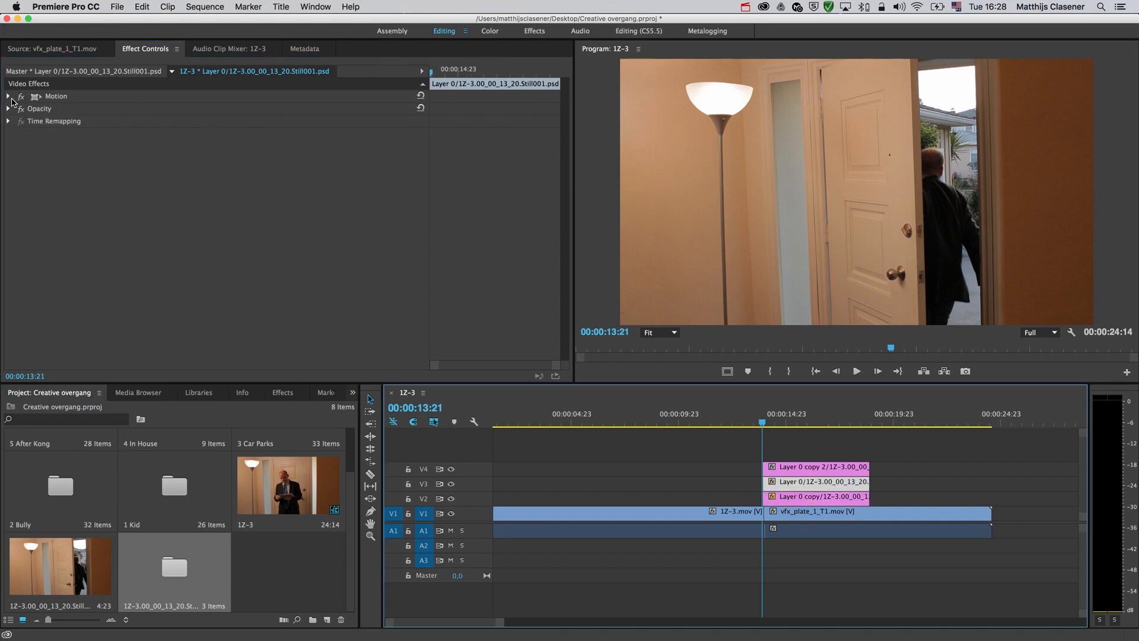
left_click(8, 97)
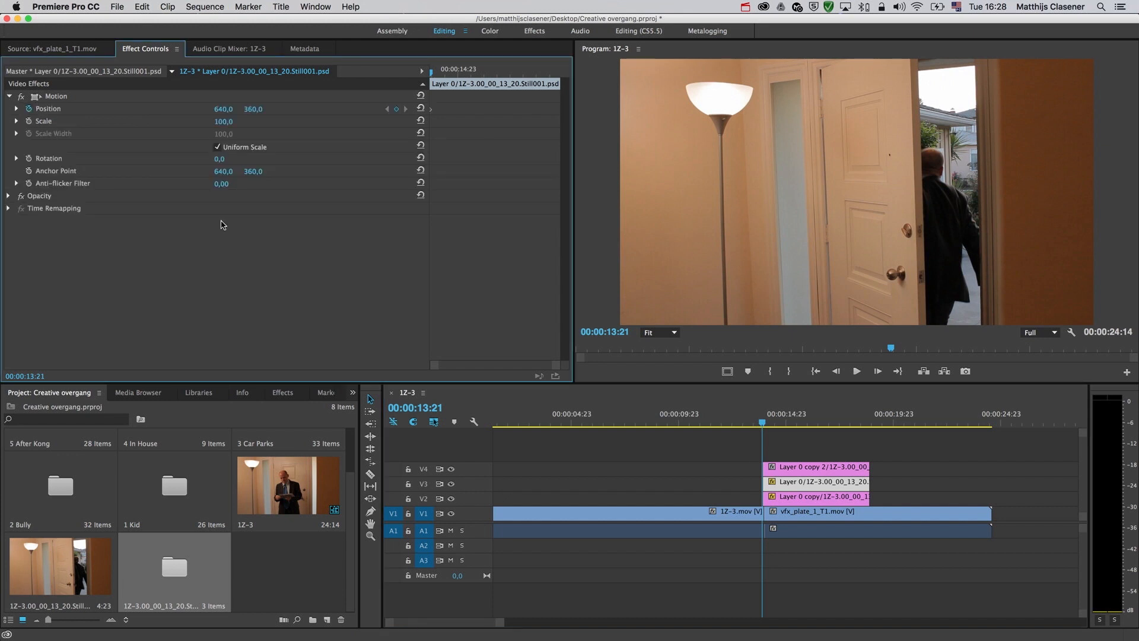
left_click(830, 470)
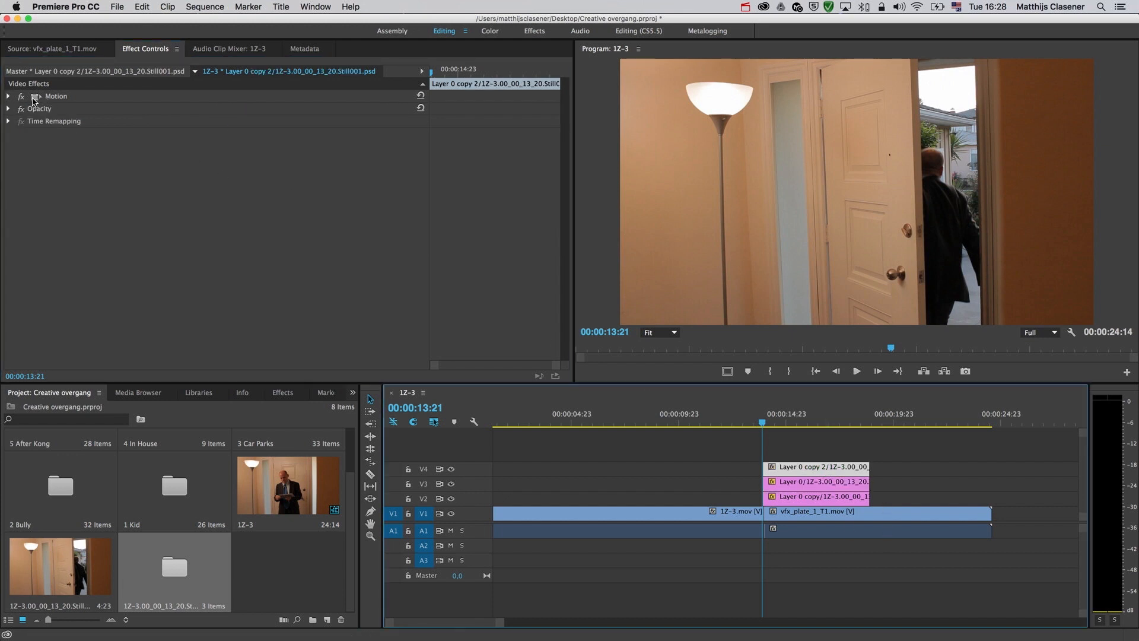
left_click(8, 96)
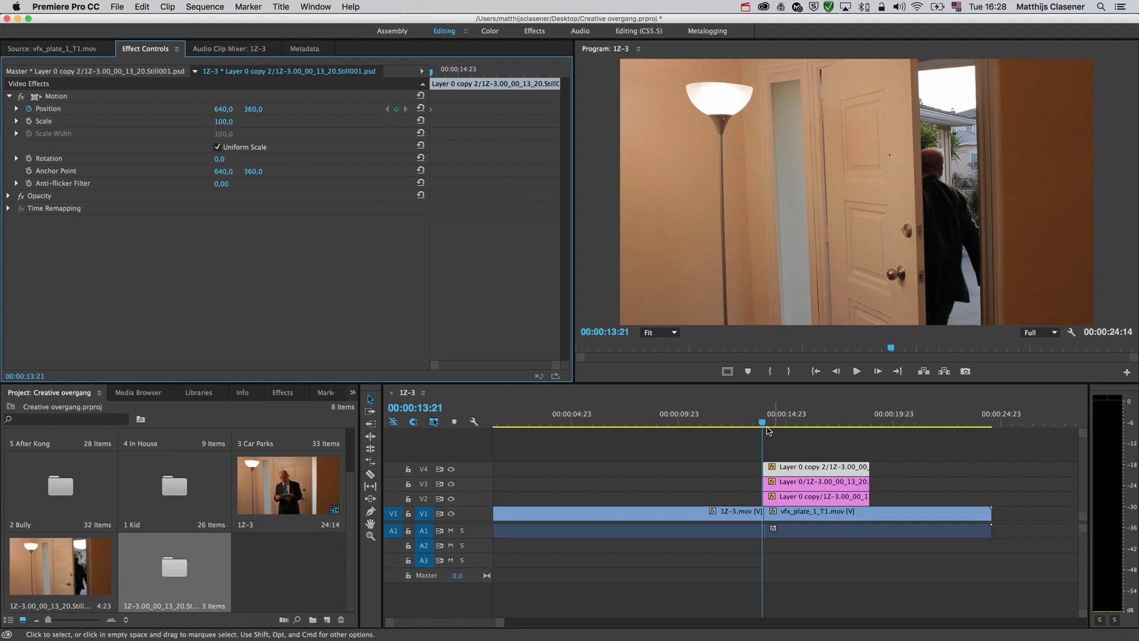
- At 00:00:14:15, set the Layer 0 copy 2 clip's horizontal position to -209 and the Layer 0 clip's vertical position to 1121
left_click_drag(764, 426, 779, 425)
left_click_drag(224, 109, 26, 109)
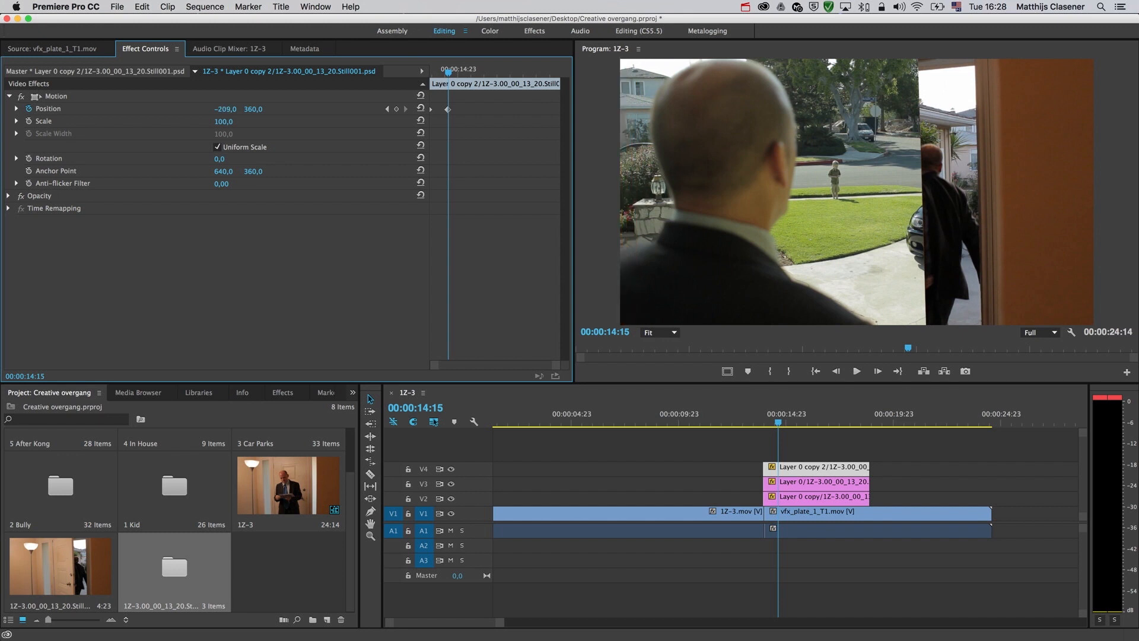
left_click(831, 488)
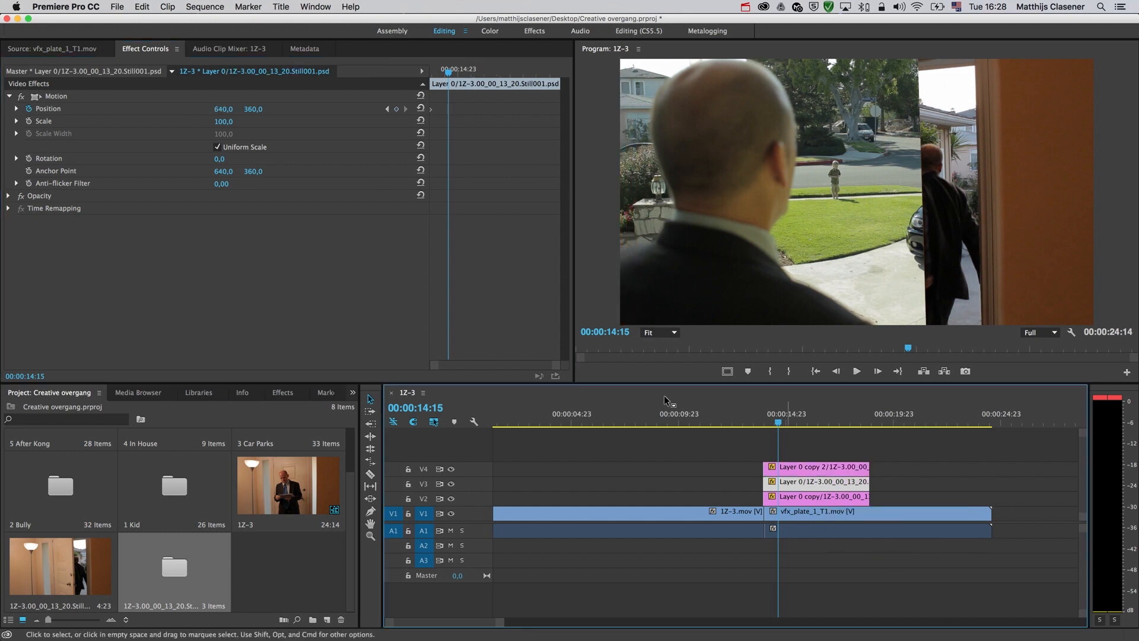
left_click_drag(249, 110, 415, 110)
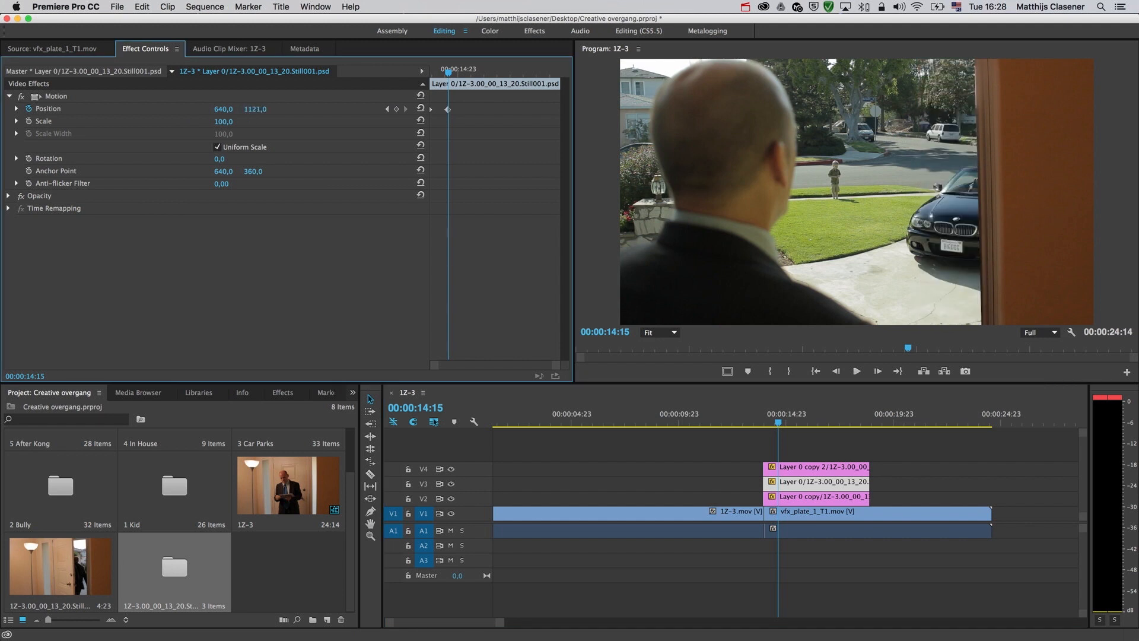
- Set the Layer 0 copy clip's horizontal position to 1179 at 00:00:14:15 and return the playhead to 00:00:11:21, before the transition
left_click(792, 503)
key("super+z")
left_click_drag(225, 115, 428, 114)
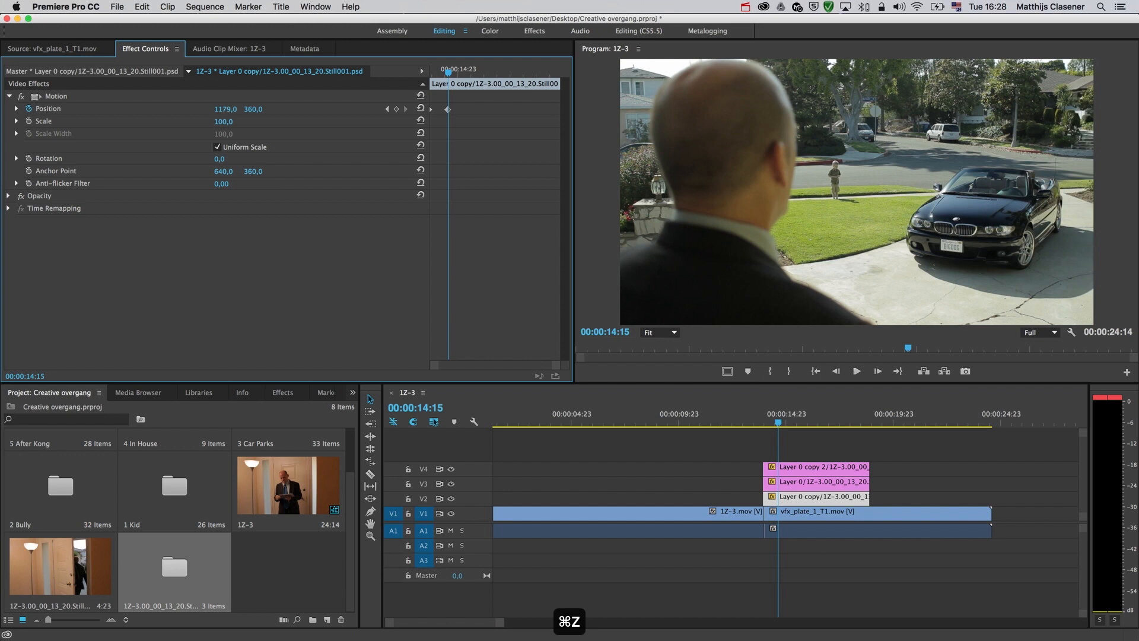
left_click_drag(783, 429, 721, 425)
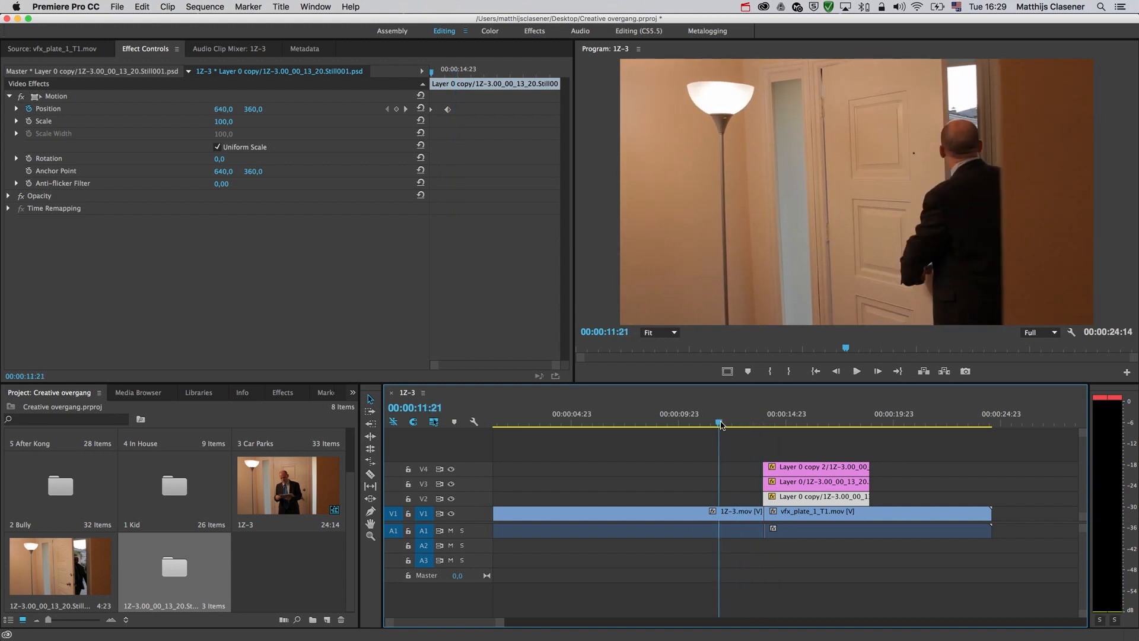